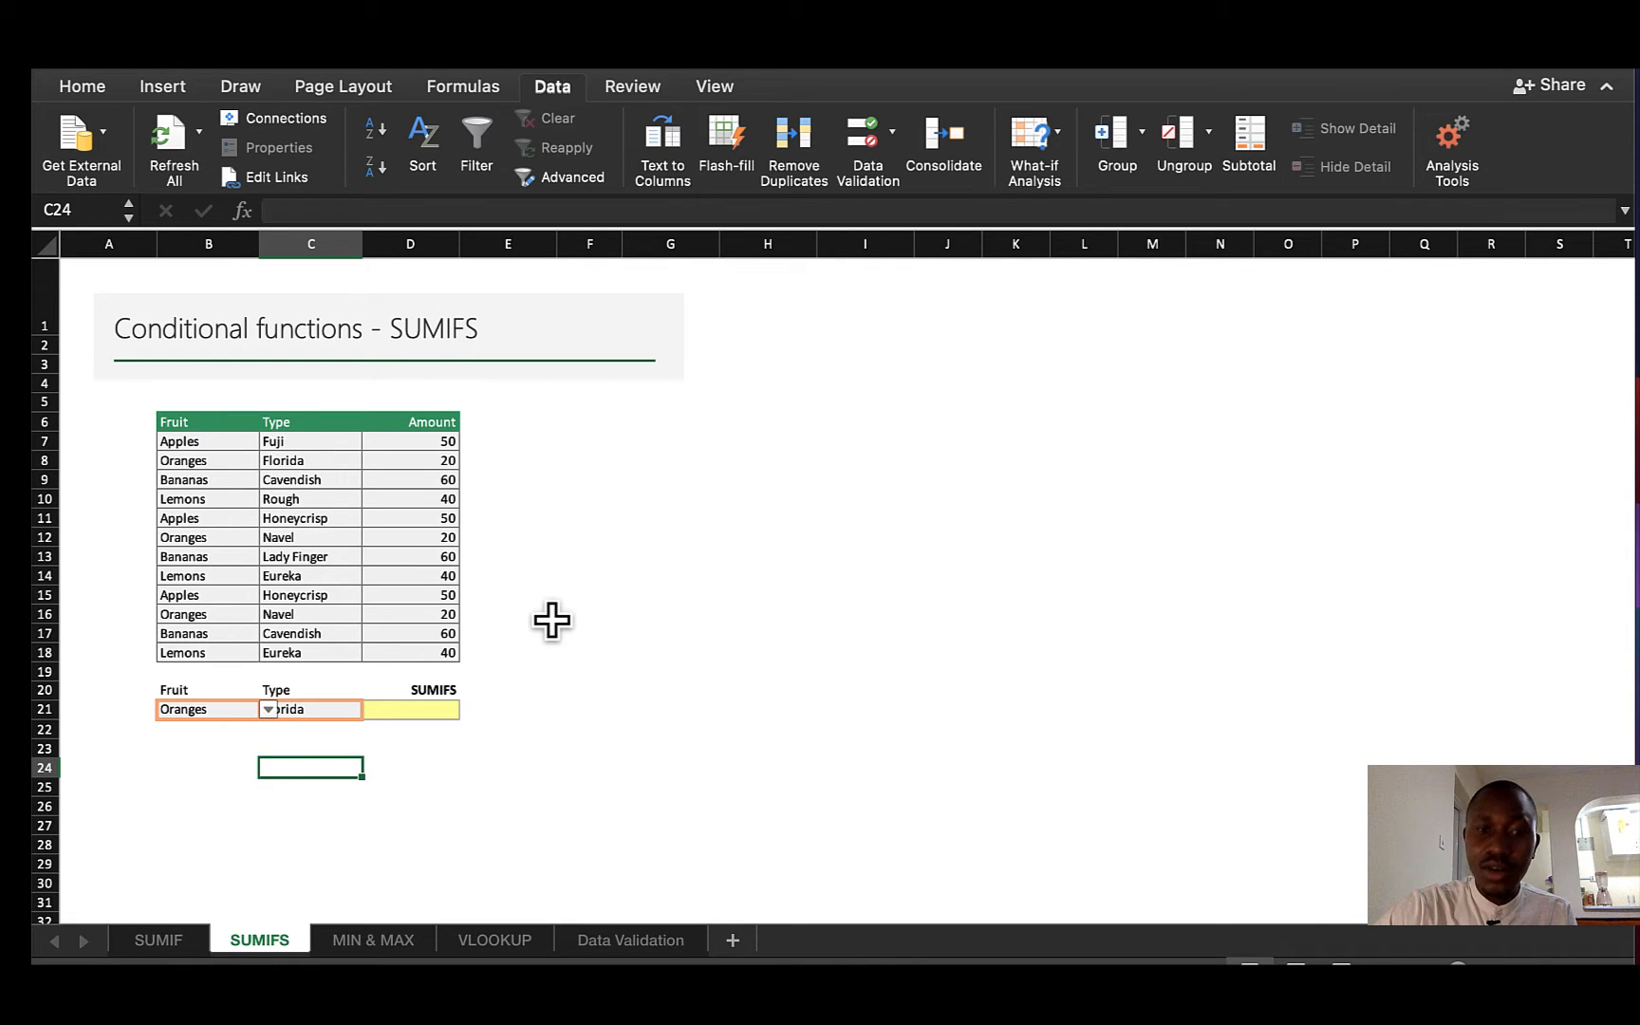
# Start a SUMIFS formula in the yellow result cell D21.
pyautogui.click(552, 621)
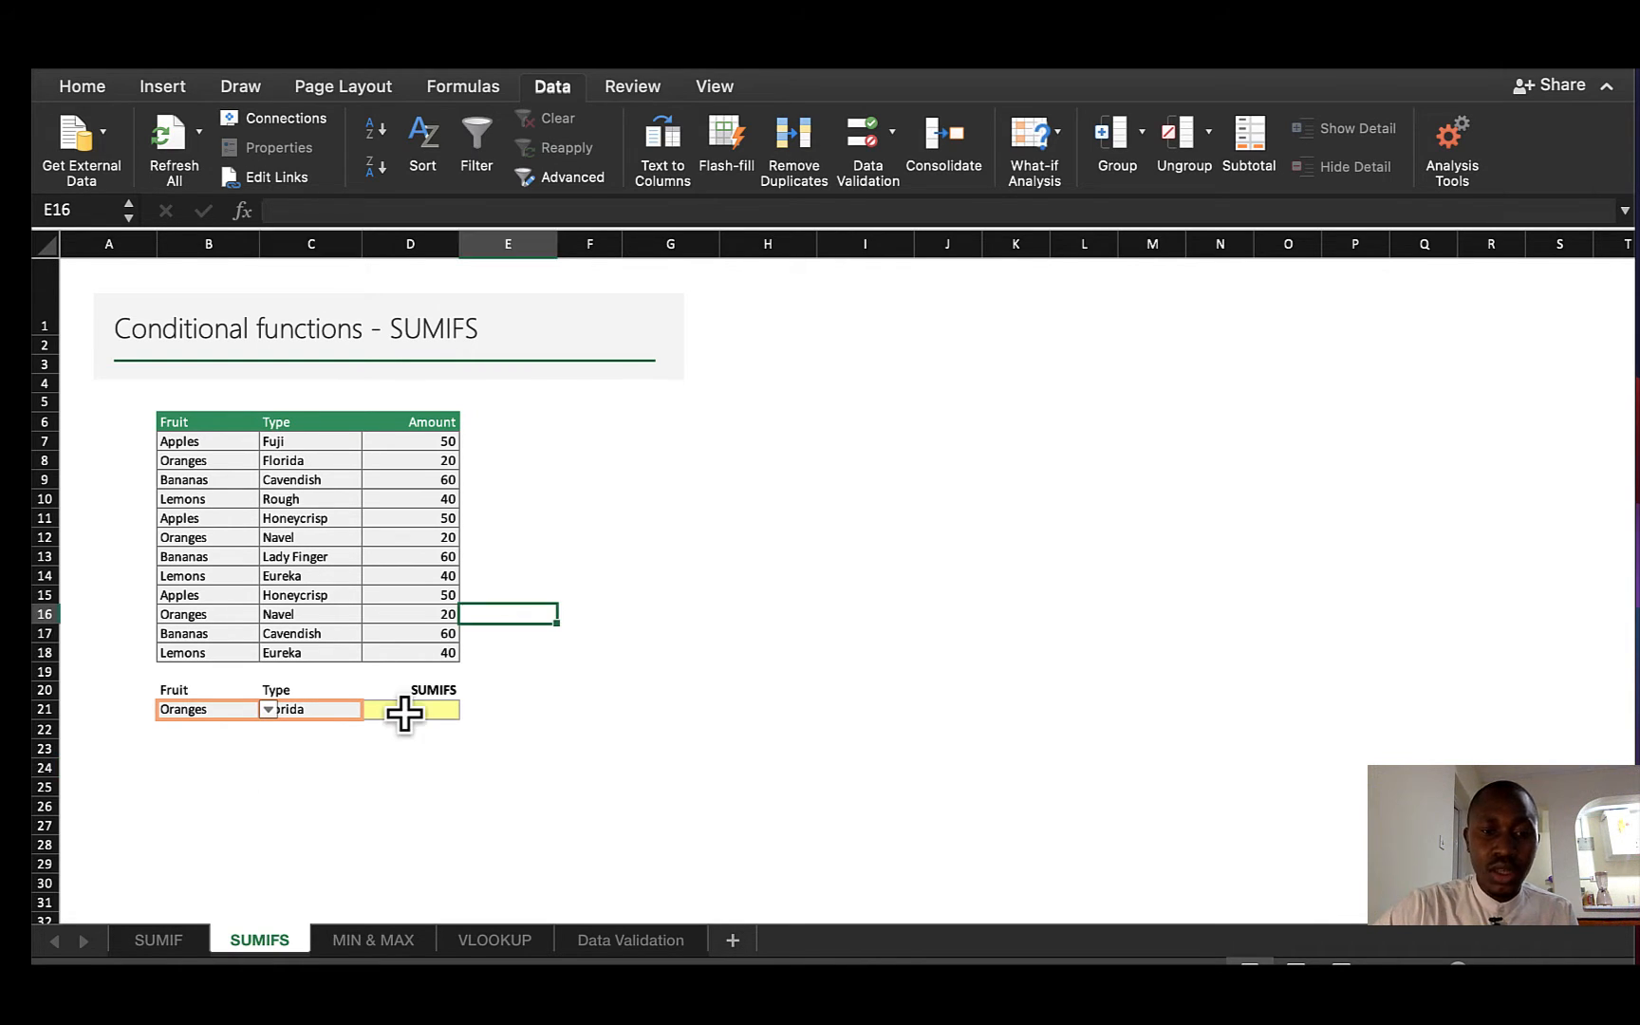
pyautogui.click(404, 712)
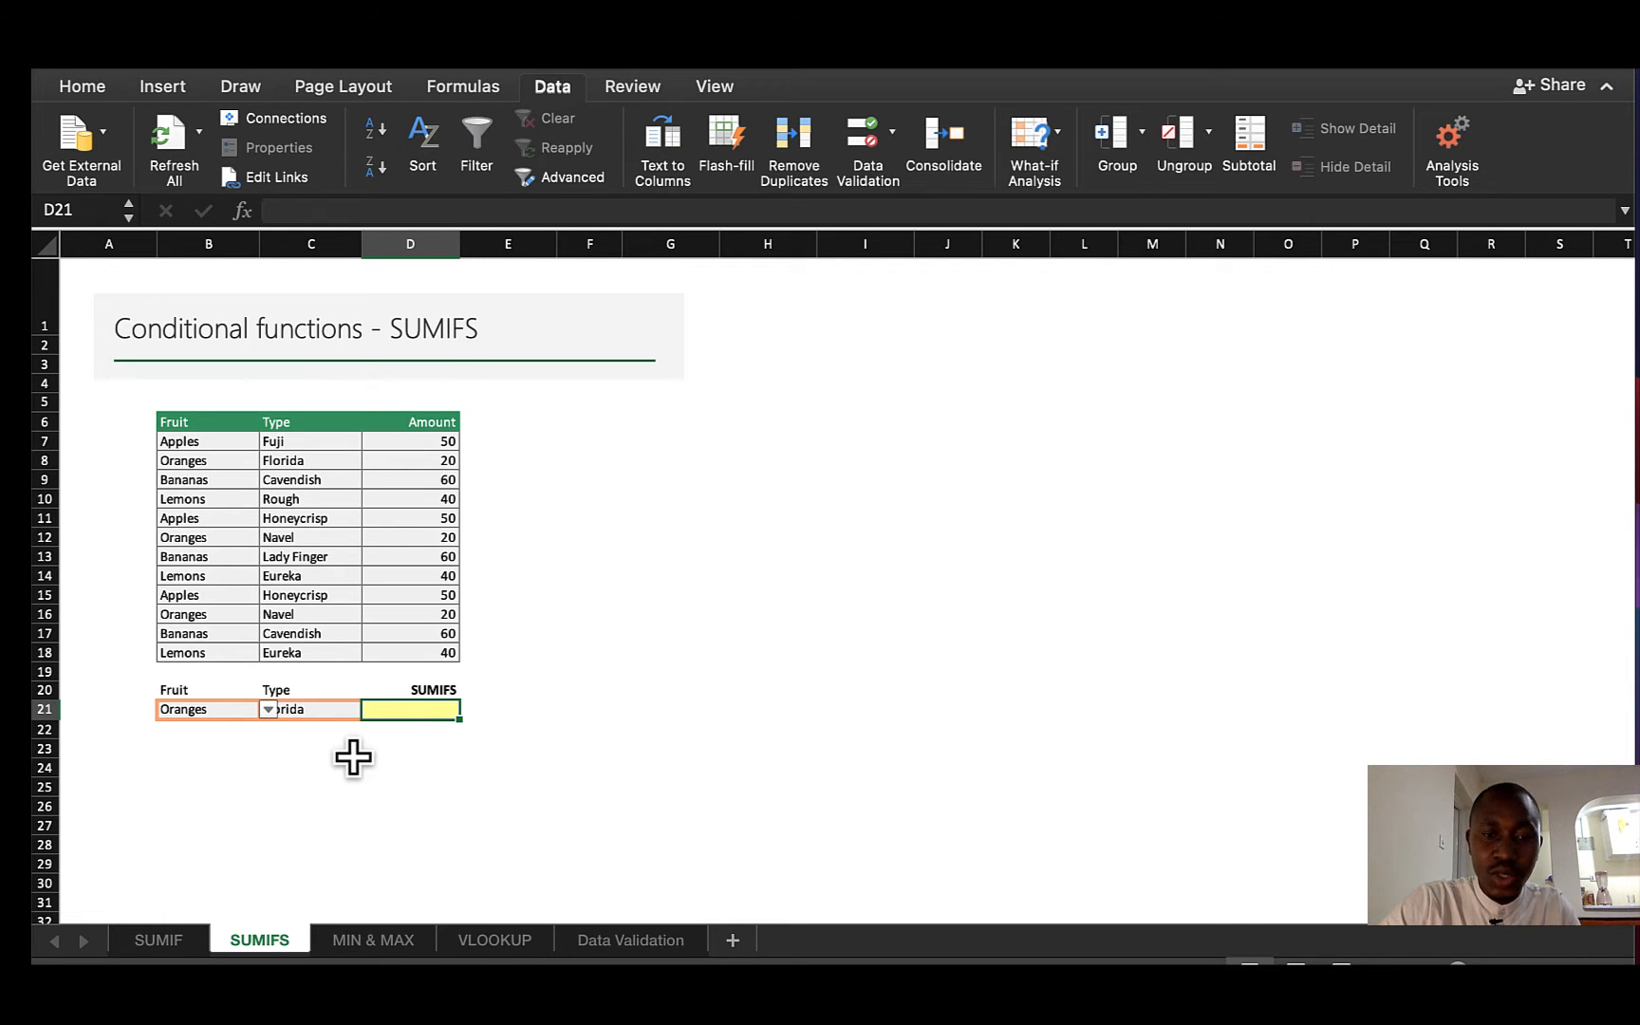
pyautogui.write('=')
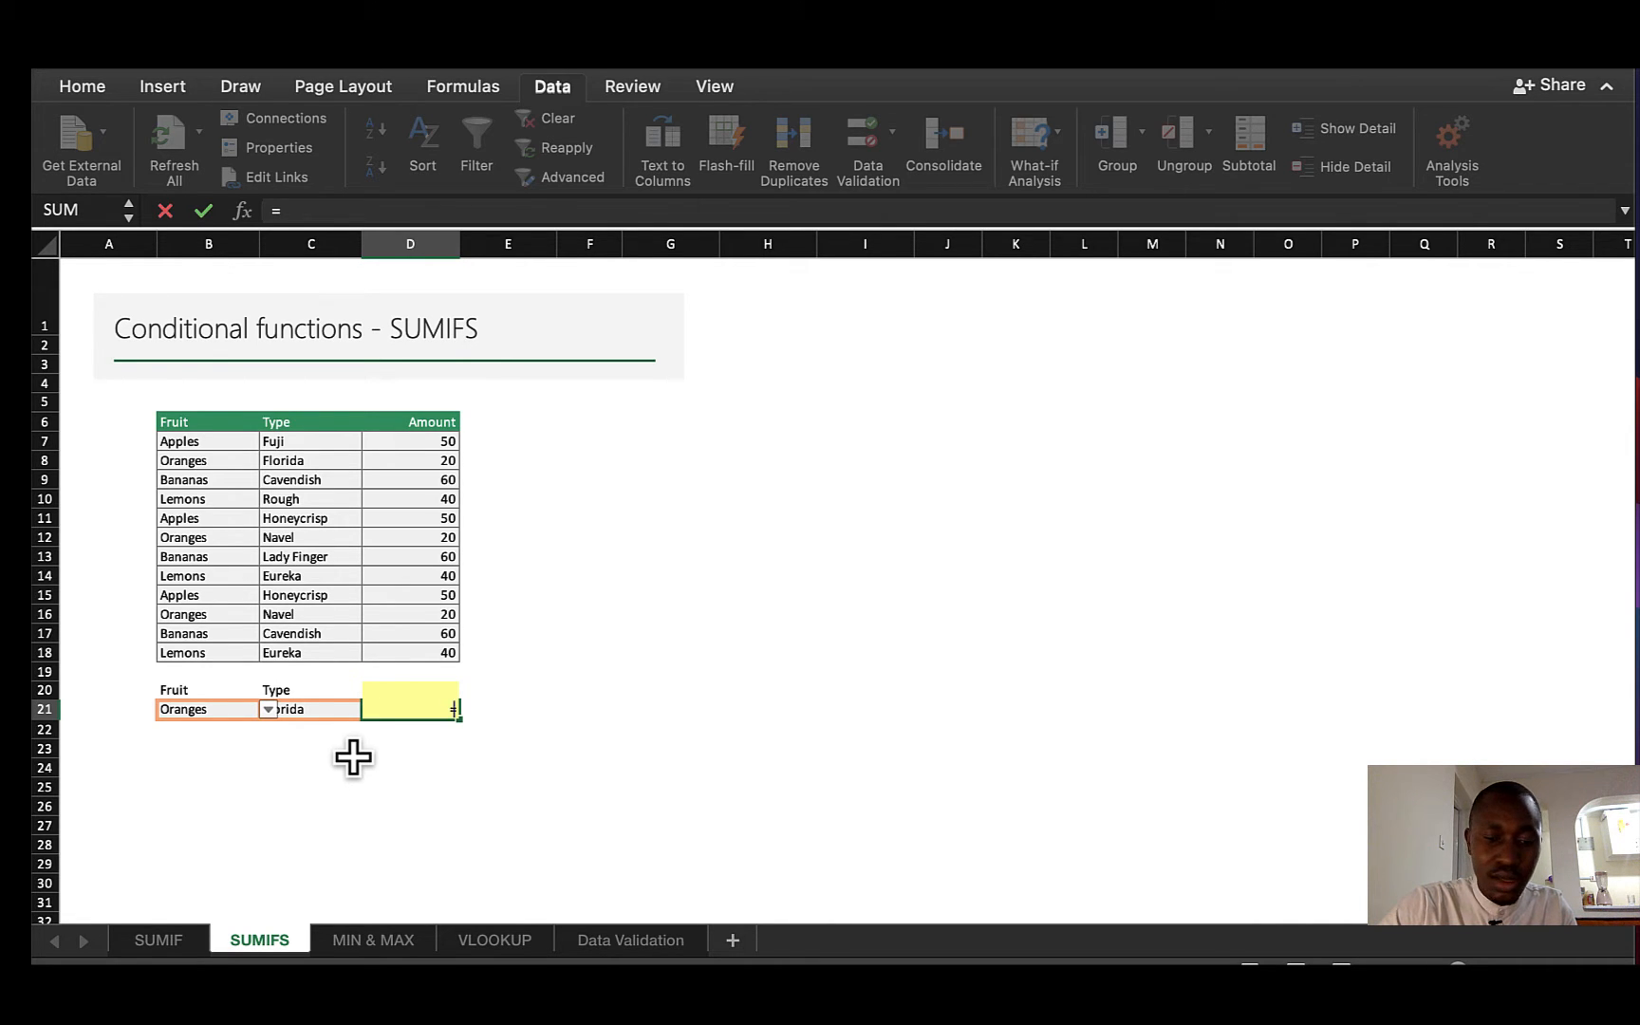
pyautogui.write('sum')
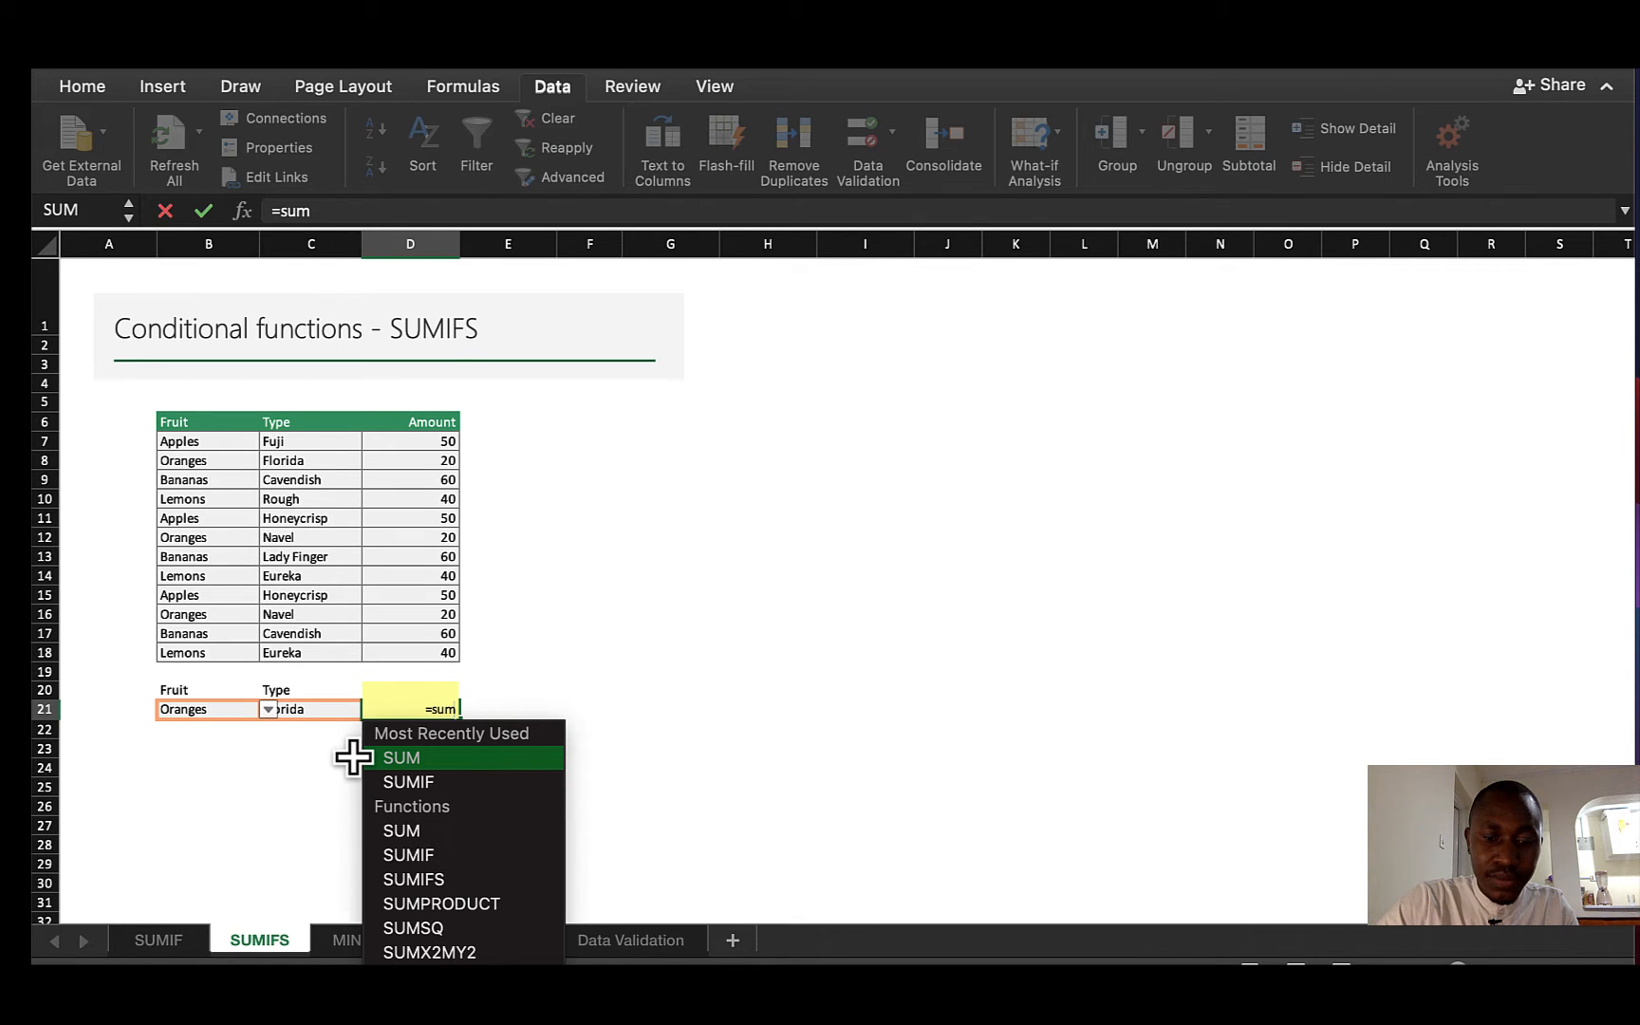
pyautogui.write('if')
pyautogui.press('Down')
pyautogui.press('Down')
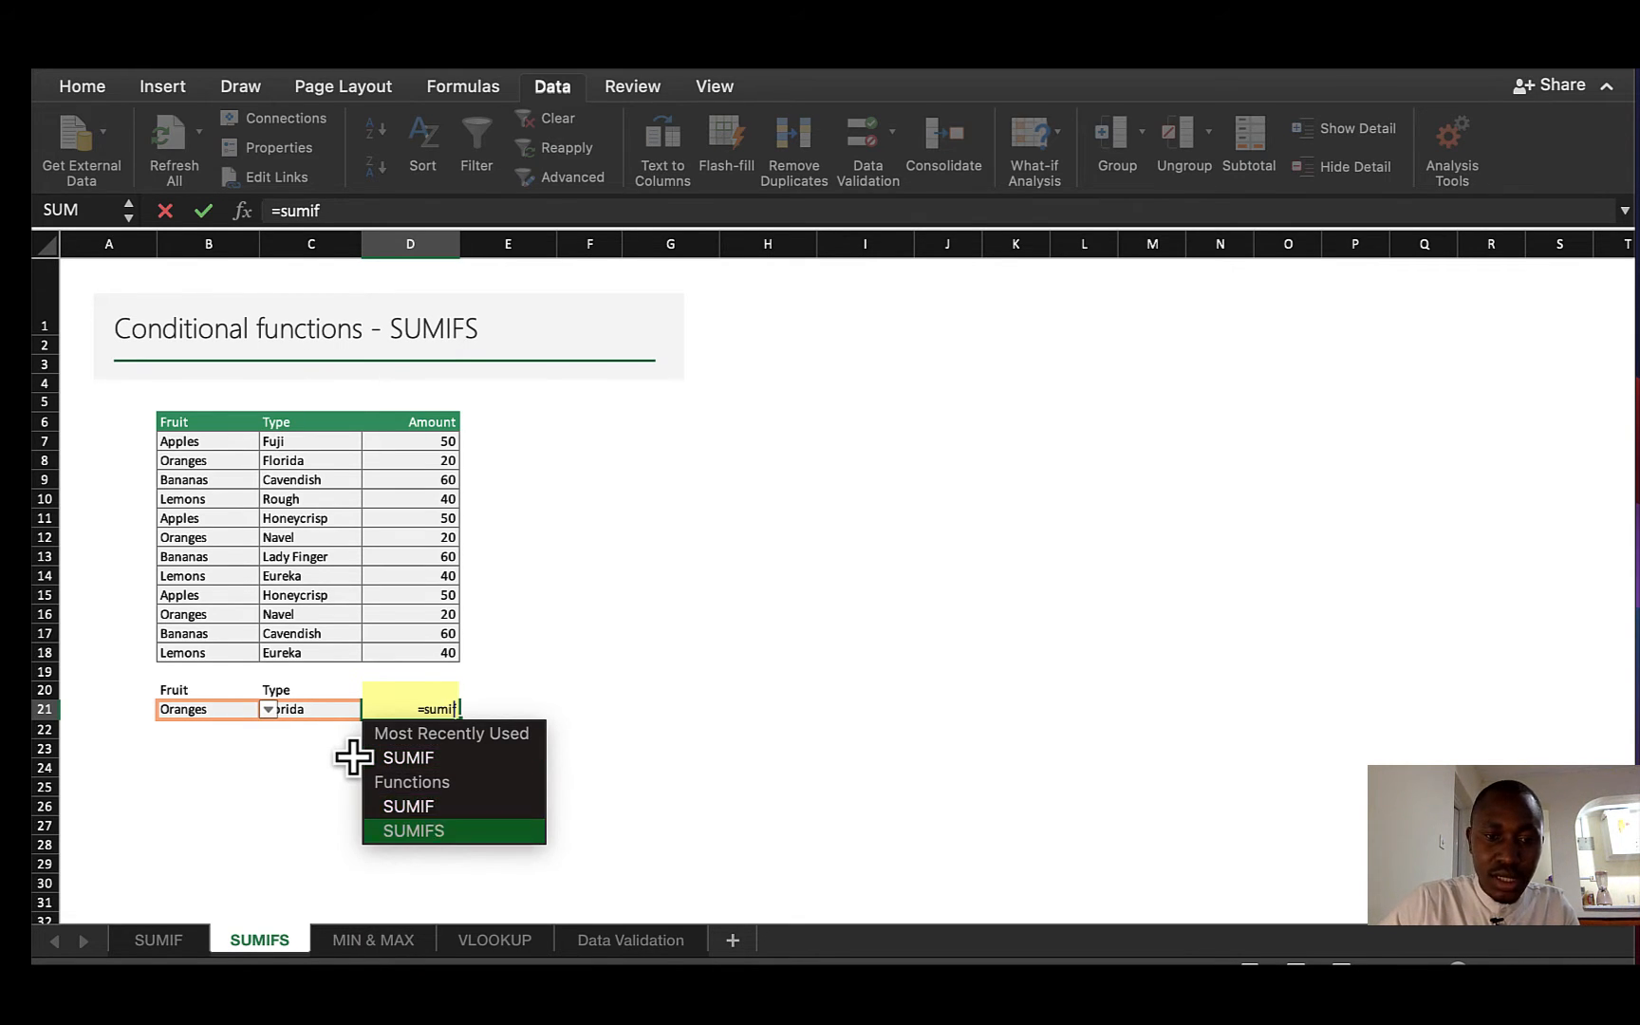
pyautogui.press('Tab')
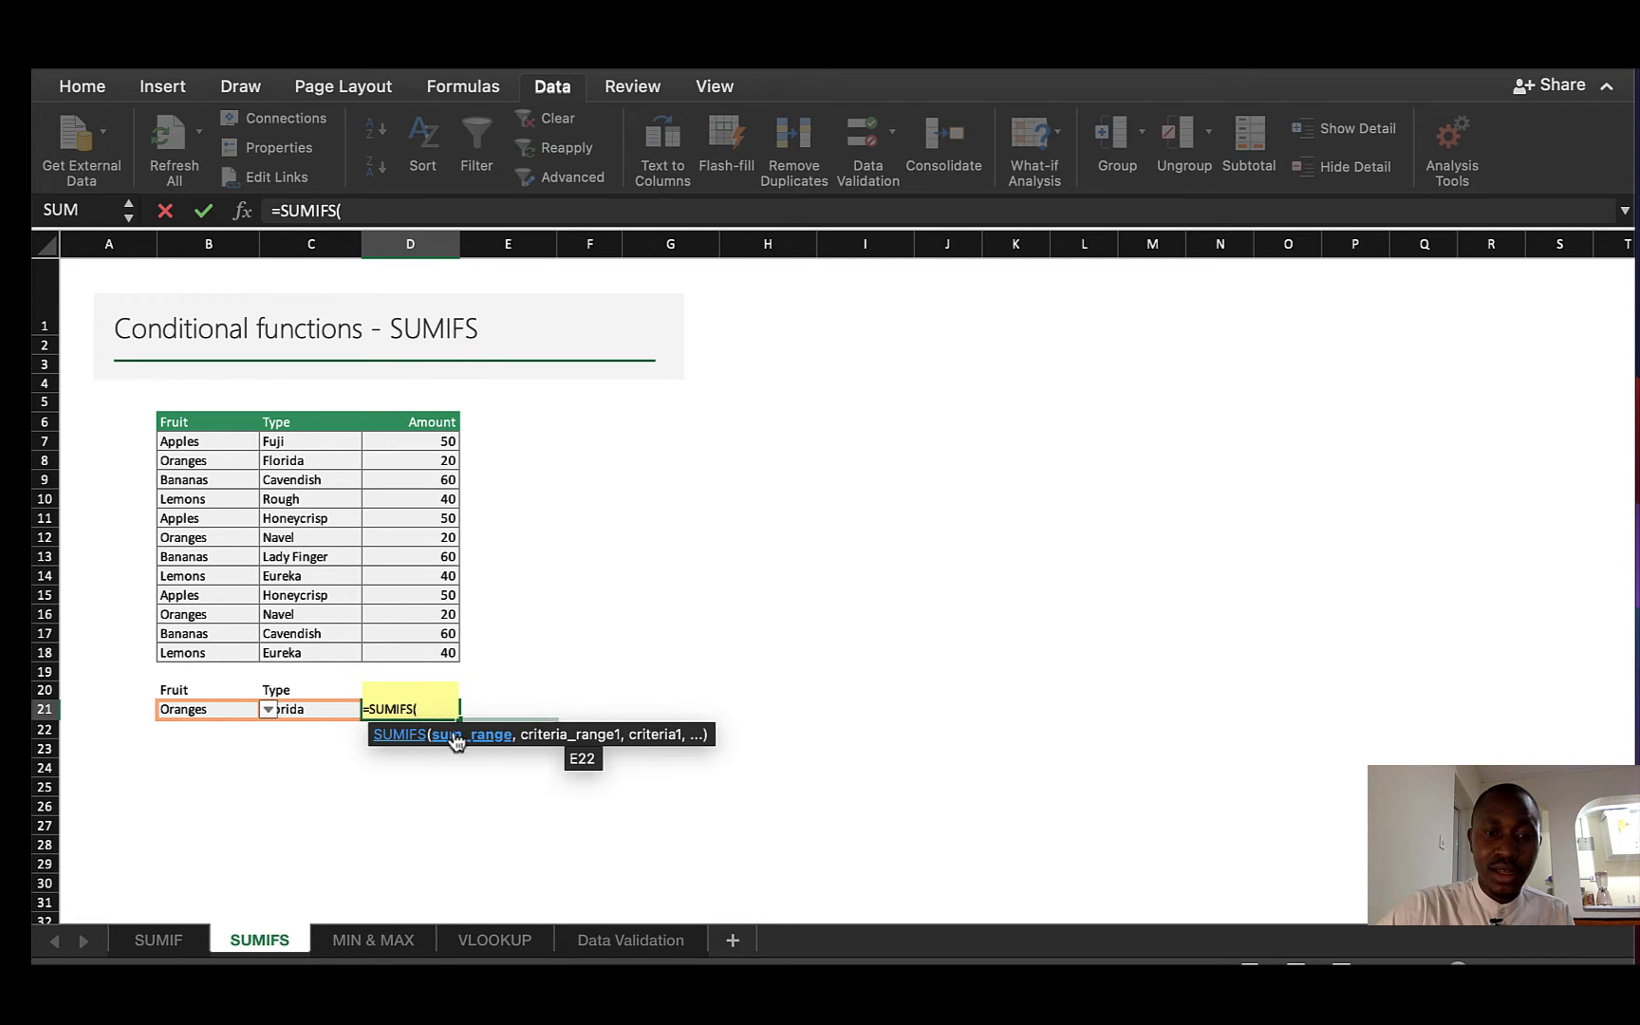
# Set the formula's sum range to the Amount values in D7:D18.
pyautogui.click(426, 452)
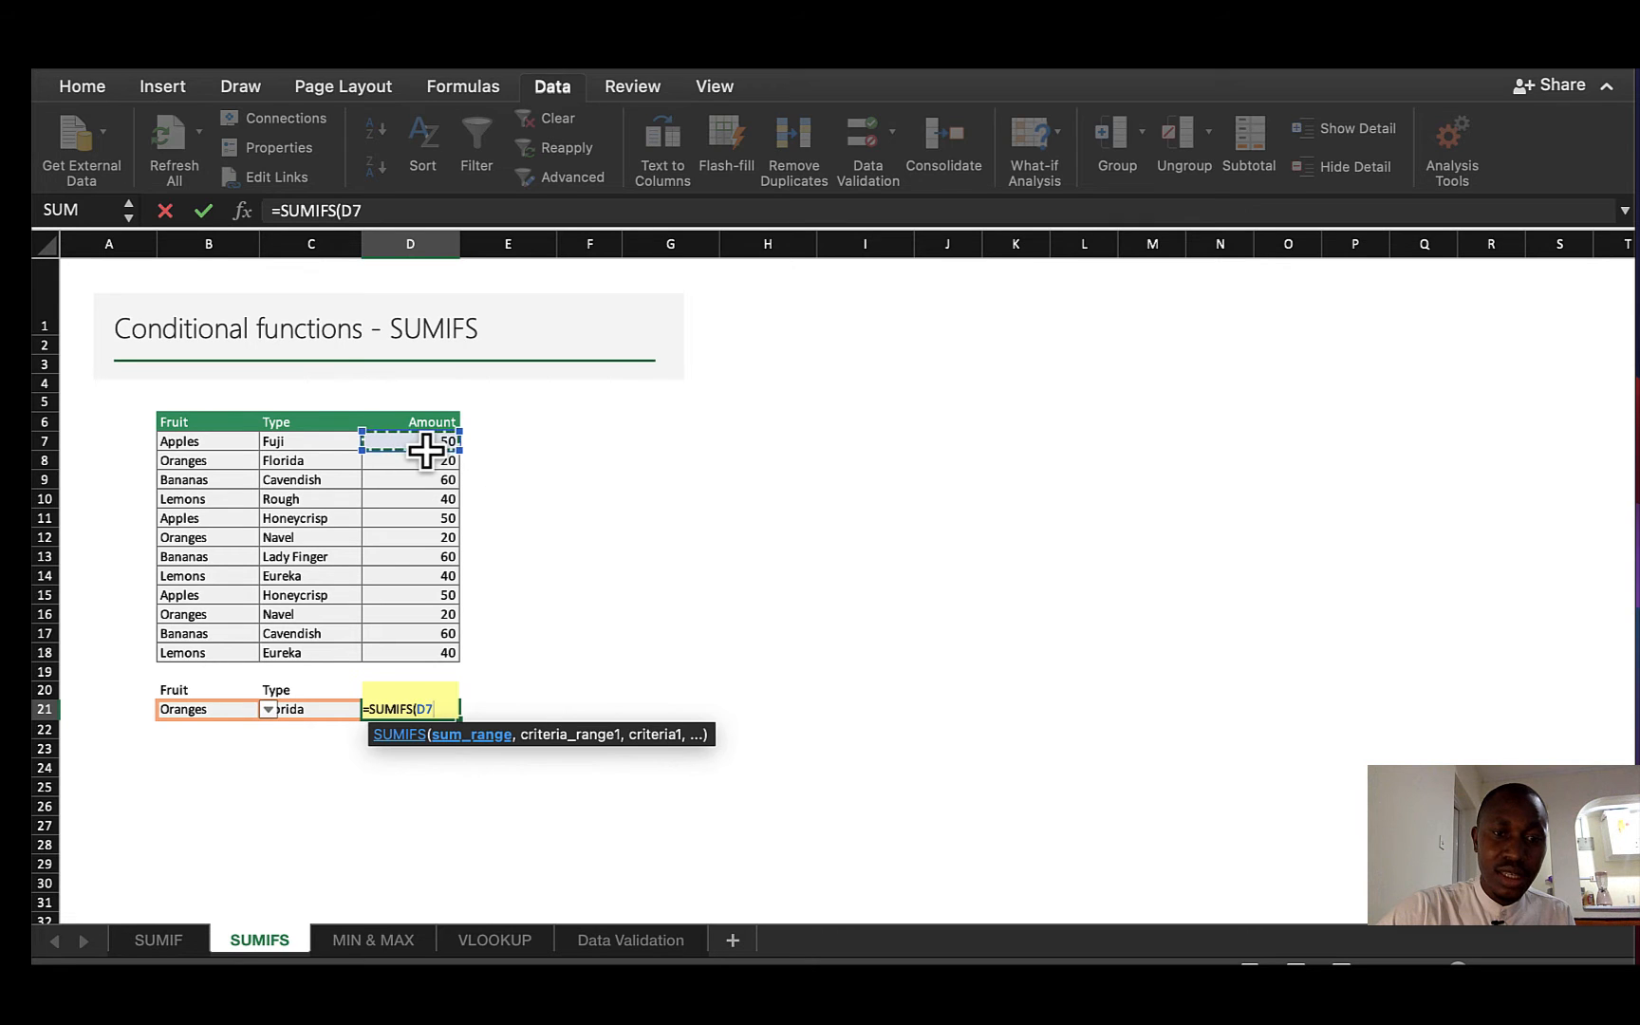
pyautogui.hotkey('shift', 'Down')
pyautogui.hotkey('shift', 'Down')
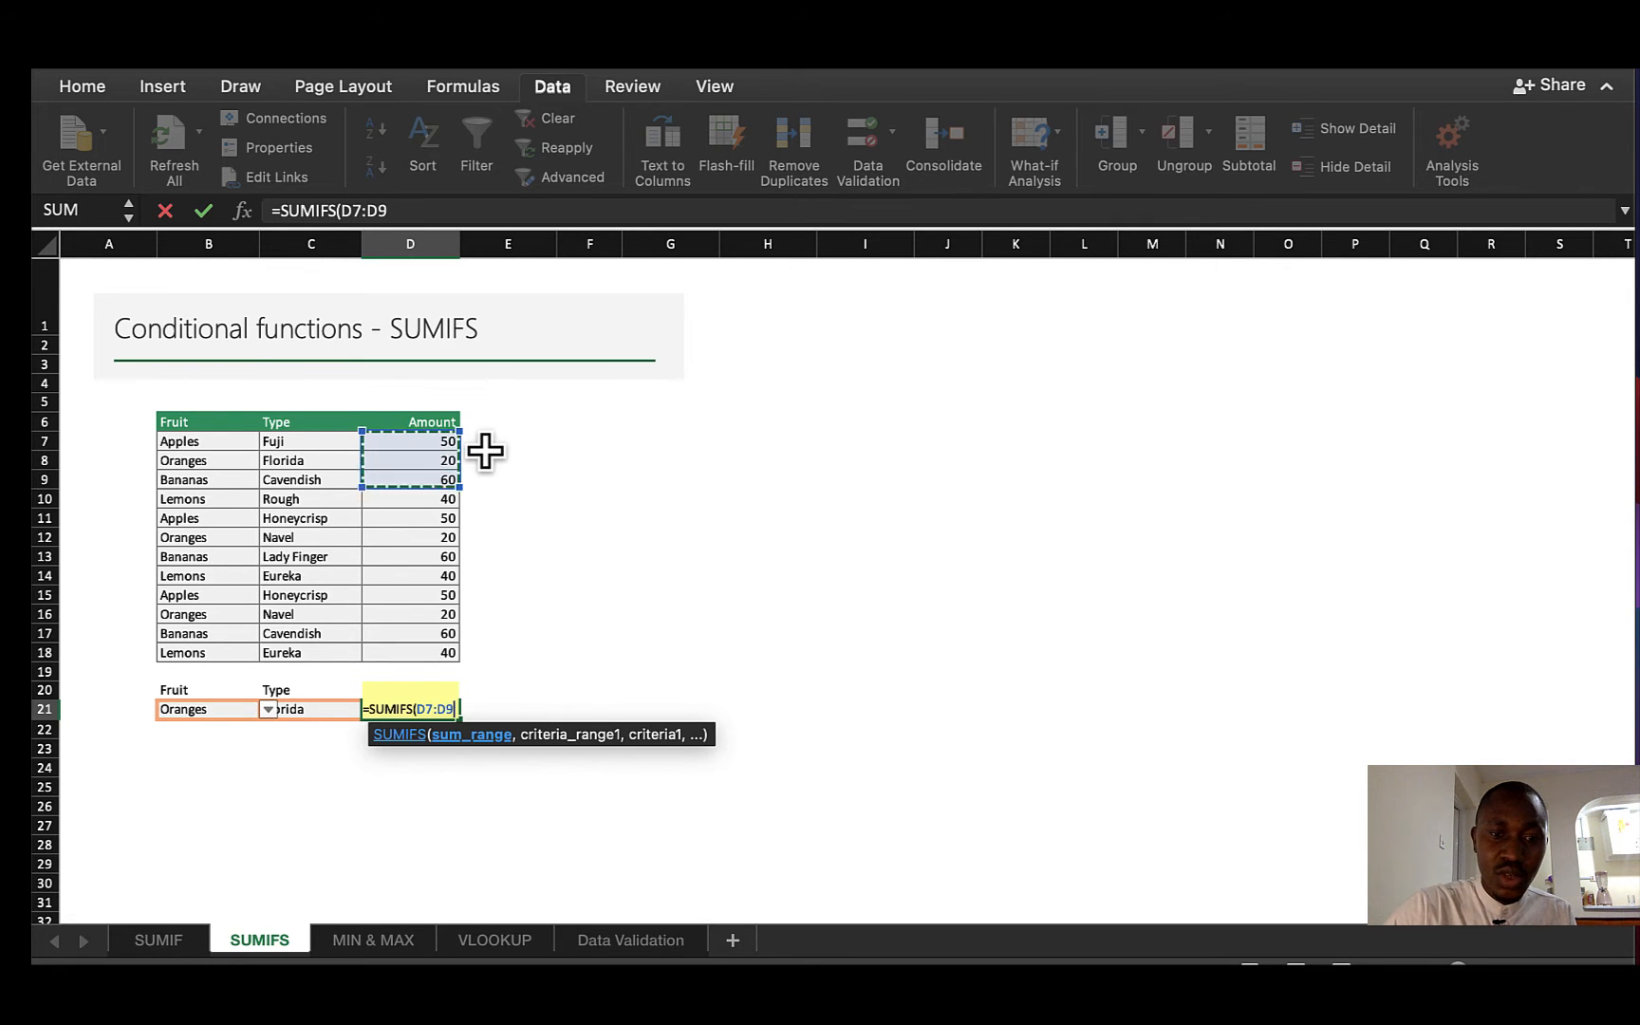
pyautogui.hotkey('shift', 'Down')
pyautogui.hotkey('shift', 'Down')
pyautogui.hotkey('shift', 'Down')
pyautogui.hotkey('shift', 'Down')
pyautogui.hotkey('shift', 'Down')
pyautogui.hotkey('shift', 'Down')
pyautogui.hotkey('shift', 'Down')
pyautogui.hotkey('shift', 'Down')
pyautogui.hotkey('shift', 'Down')
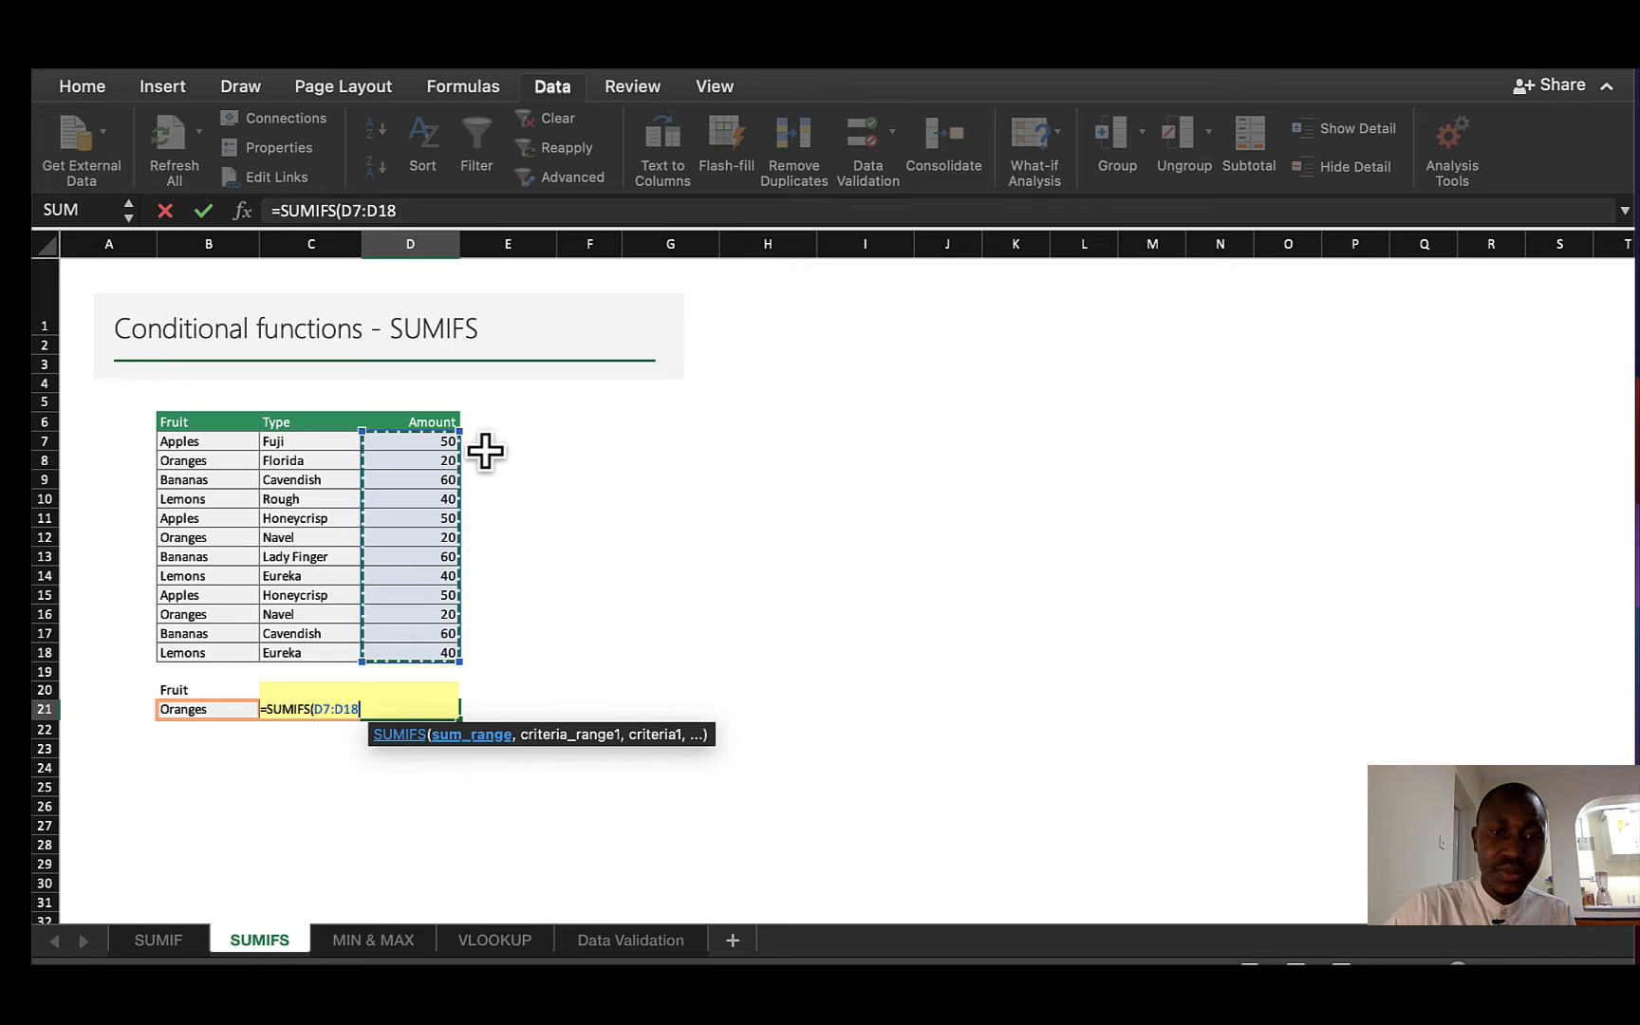
pyautogui.write(',')
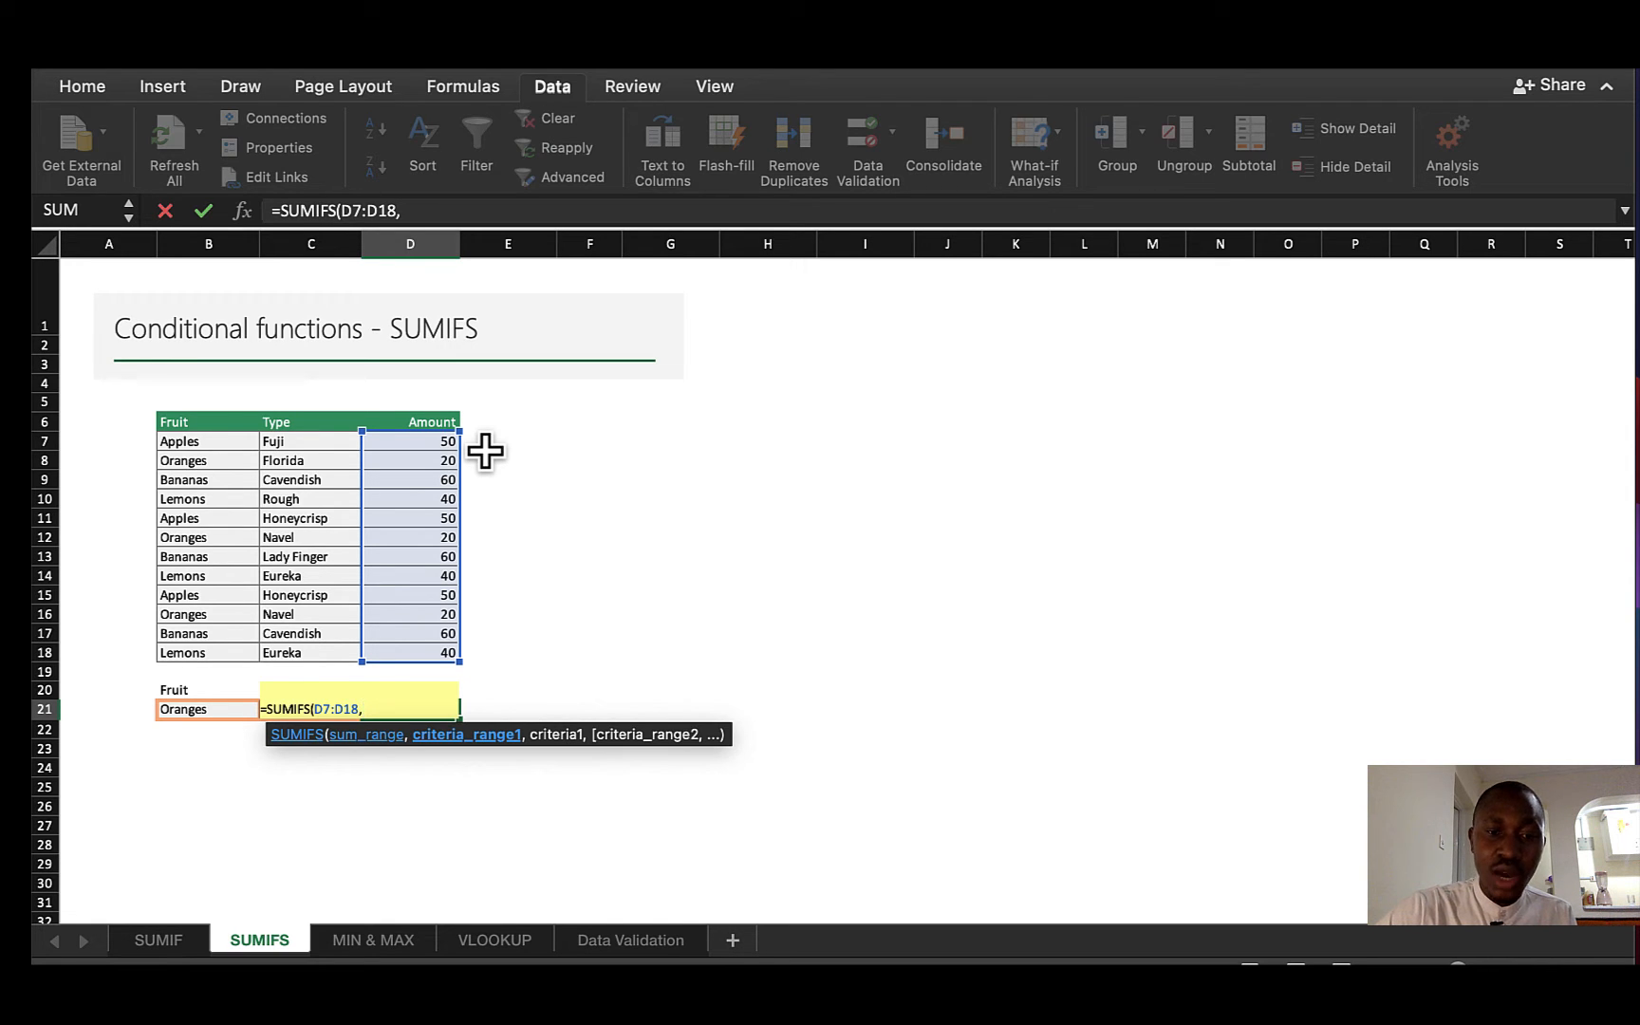
# Add the first condition to the formula, matching the Fruit range B7:B18 against the fruit in B21.
pyautogui.click(218, 445)
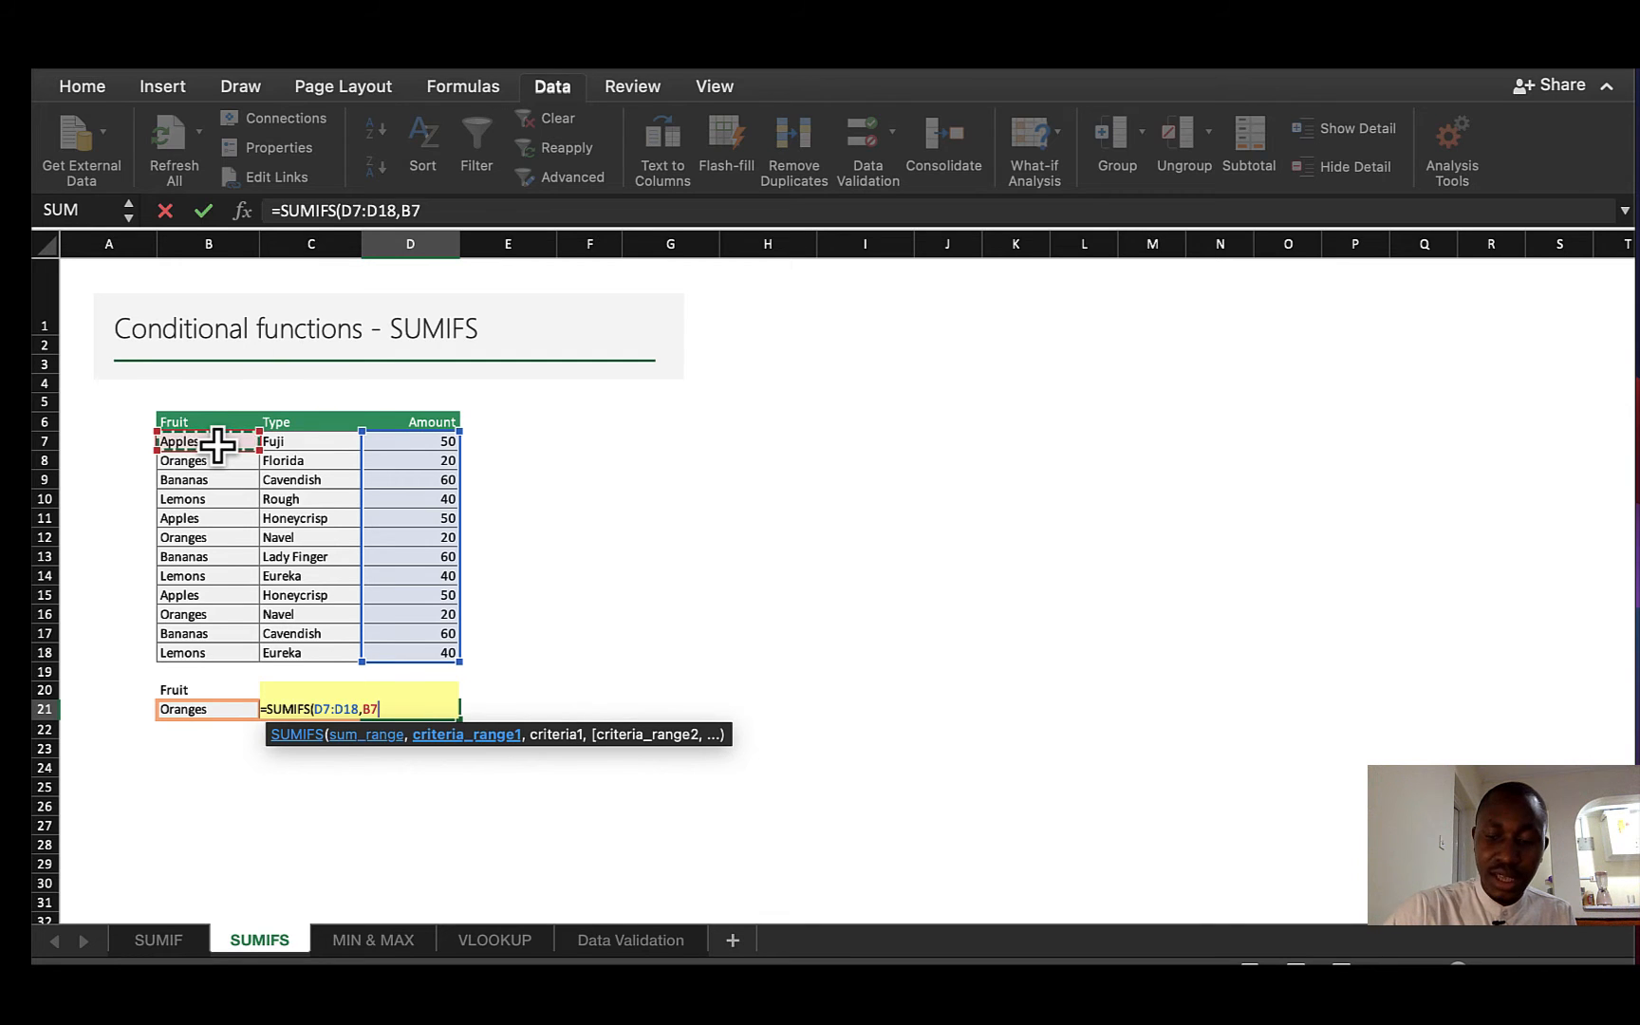
pyautogui.hotkey('shift', 'Down')
pyautogui.hotkey('shift', 'Down')
pyautogui.hotkey('shift', 'Down')
pyautogui.hotkey('shift', 'Down')
pyautogui.hotkey('shift', 'Down')
pyautogui.hotkey('shift', 'Down')
pyautogui.hotkey('shift', 'Down')
pyautogui.hotkey('shift', 'Down')
pyautogui.hotkey('shift', 'Down')
pyautogui.hotkey('shift', 'Down')
pyautogui.hotkey('shift', 'Down')
pyautogui.hotkey('shift', 'Down')
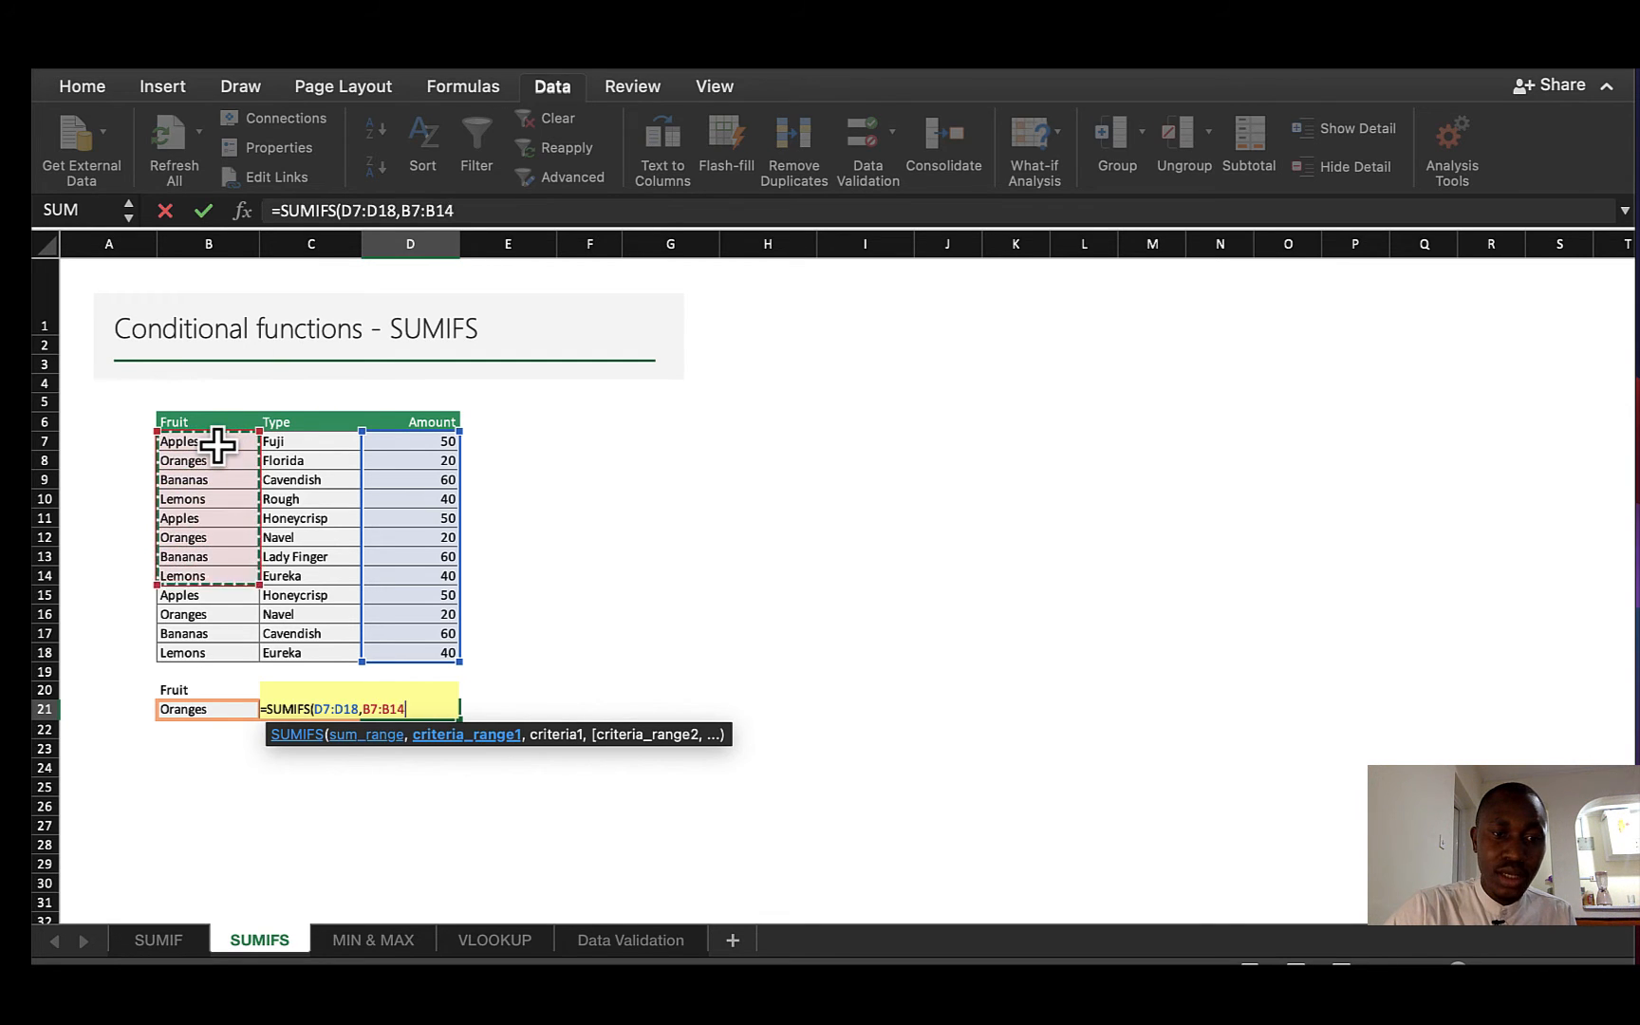
pyautogui.hotkey('shift', 'Up')
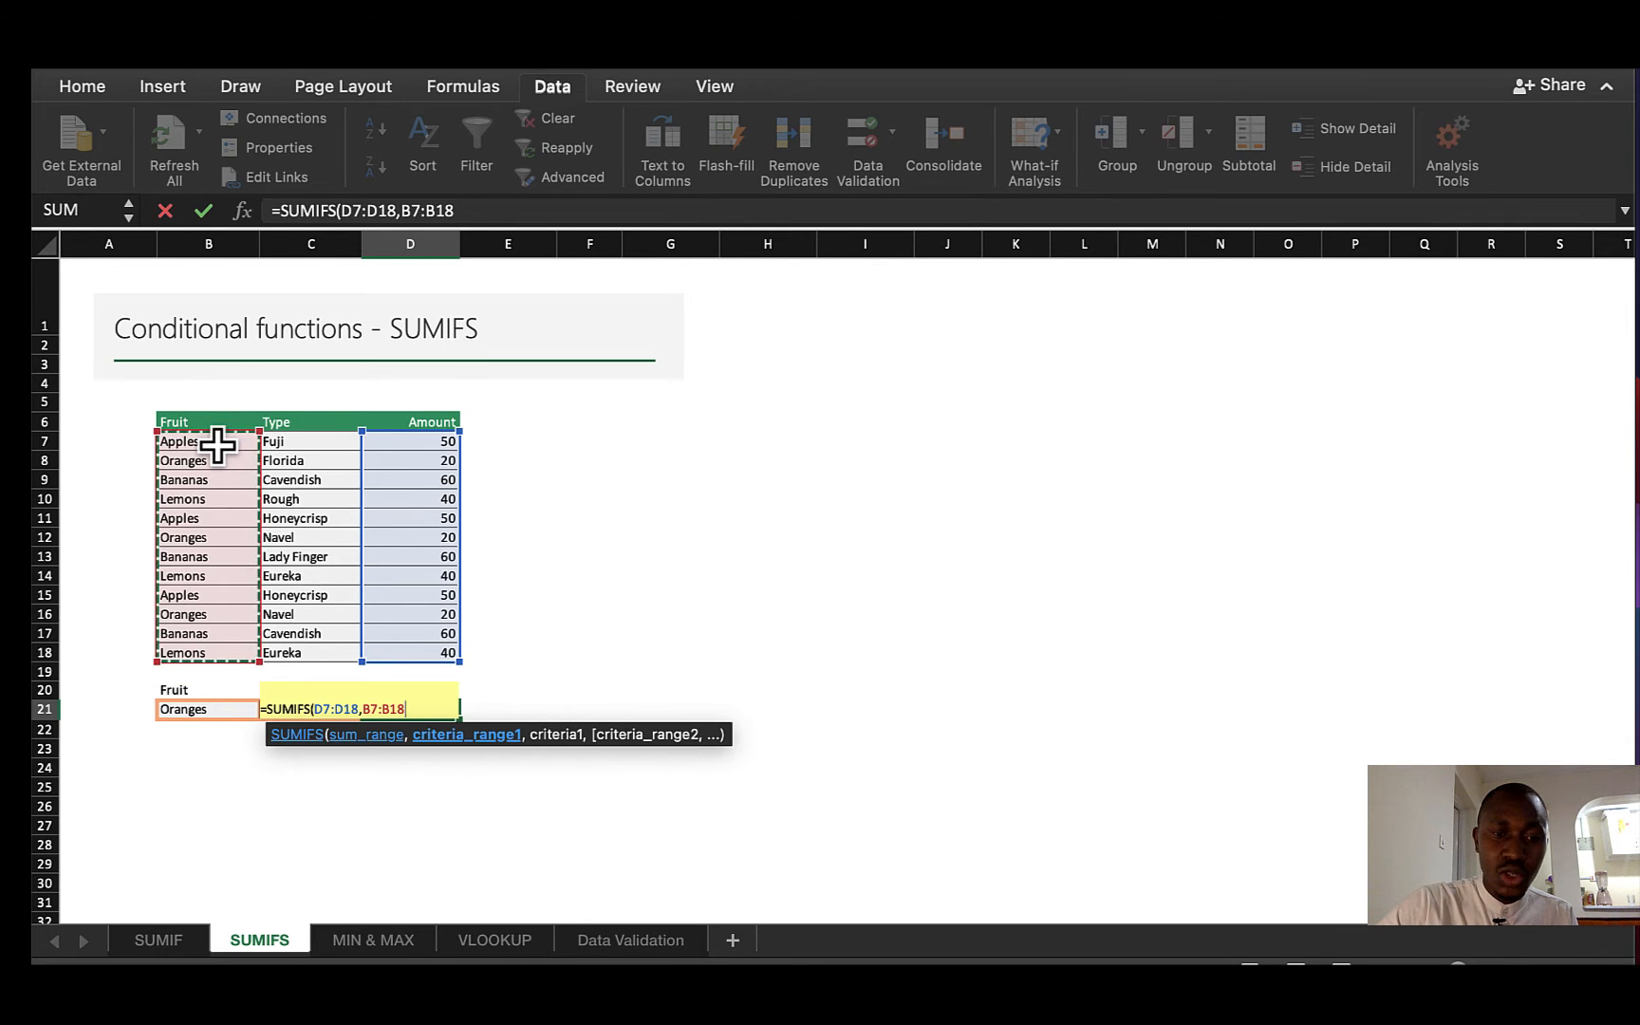
pyautogui.write(',')
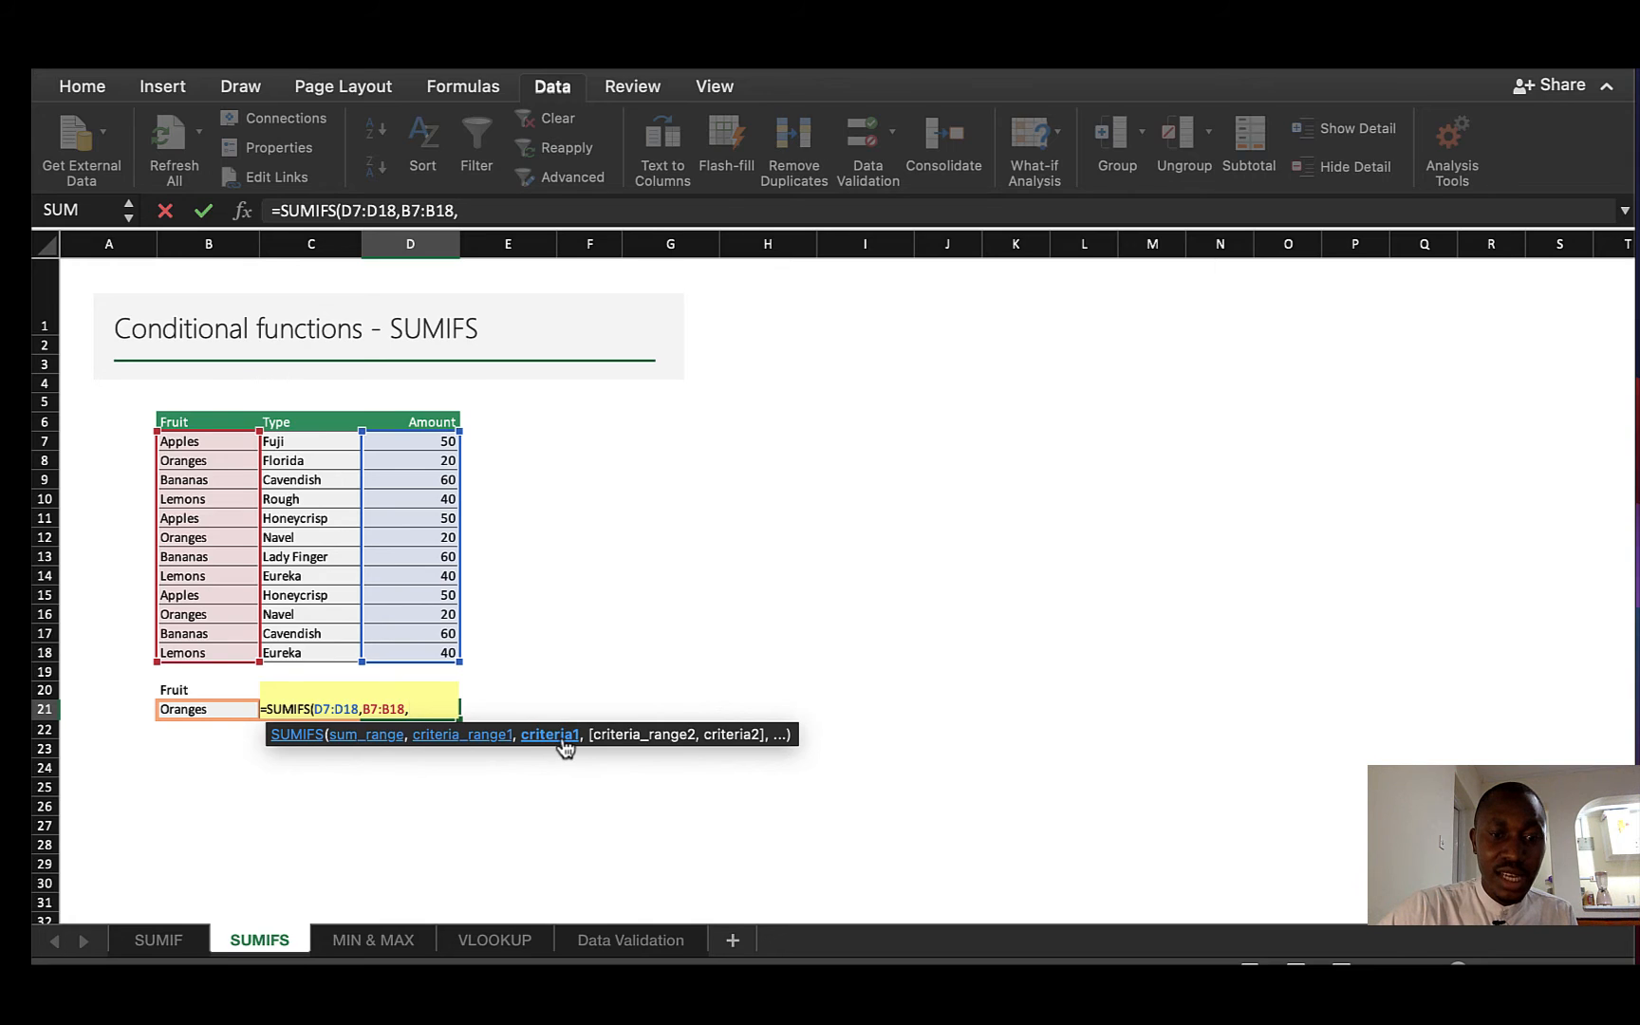
pyautogui.click(193, 707)
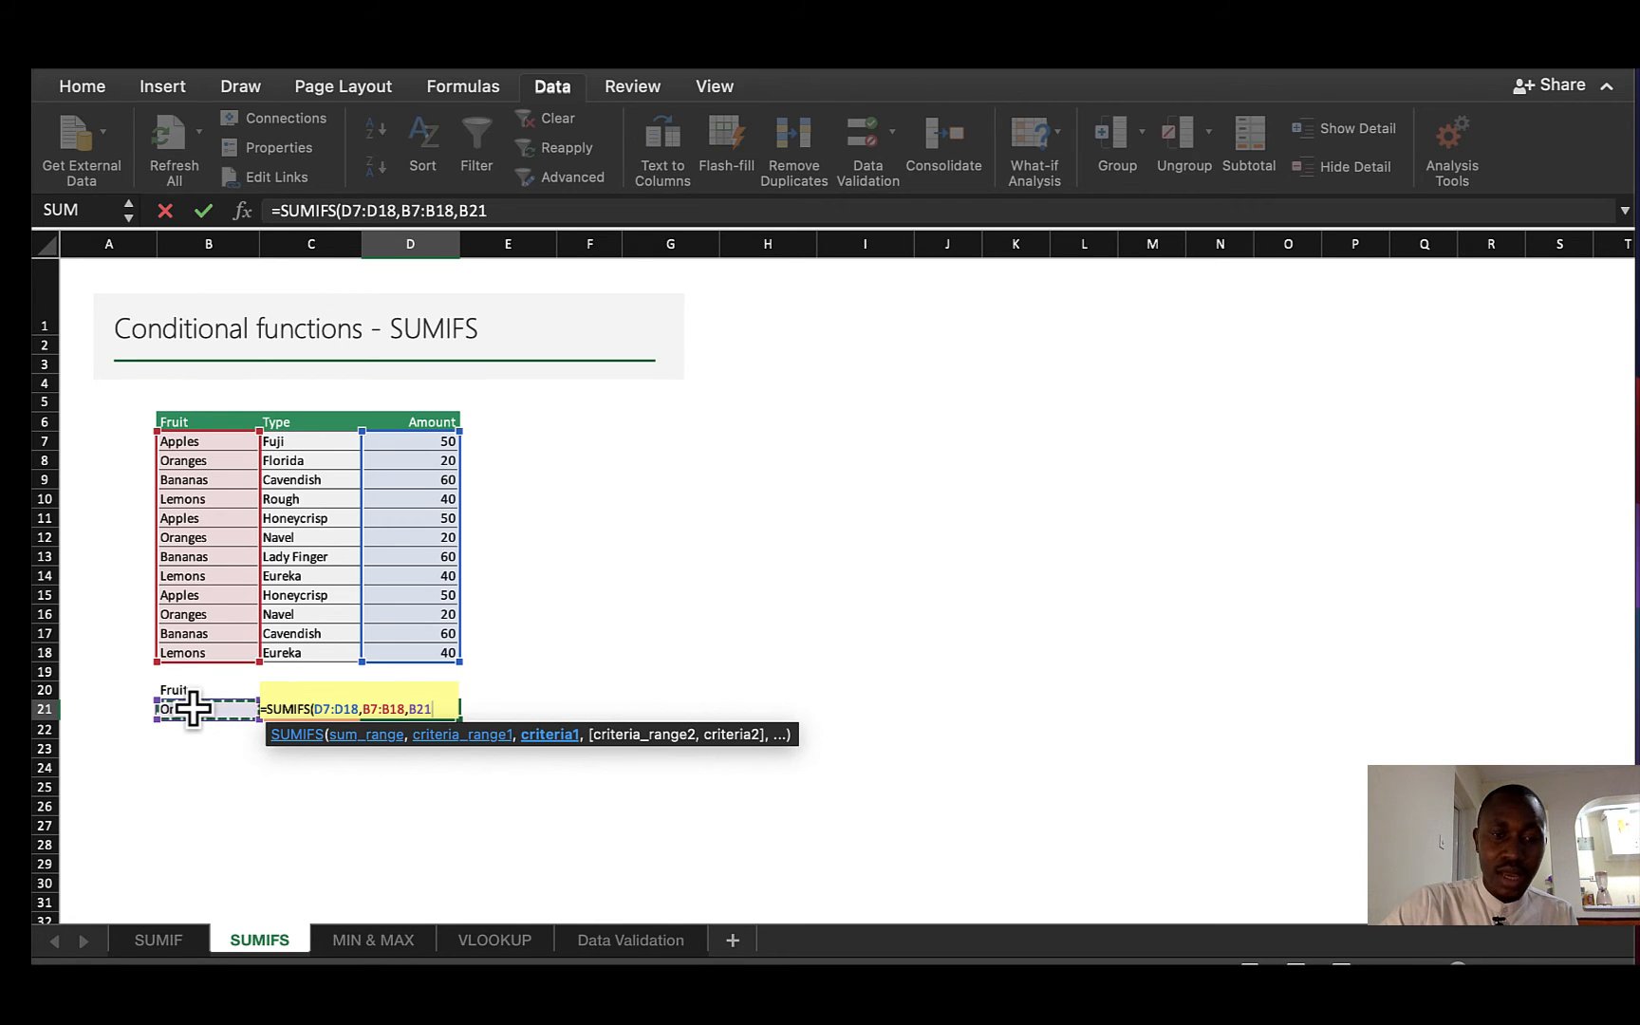
pyautogui.write(',')
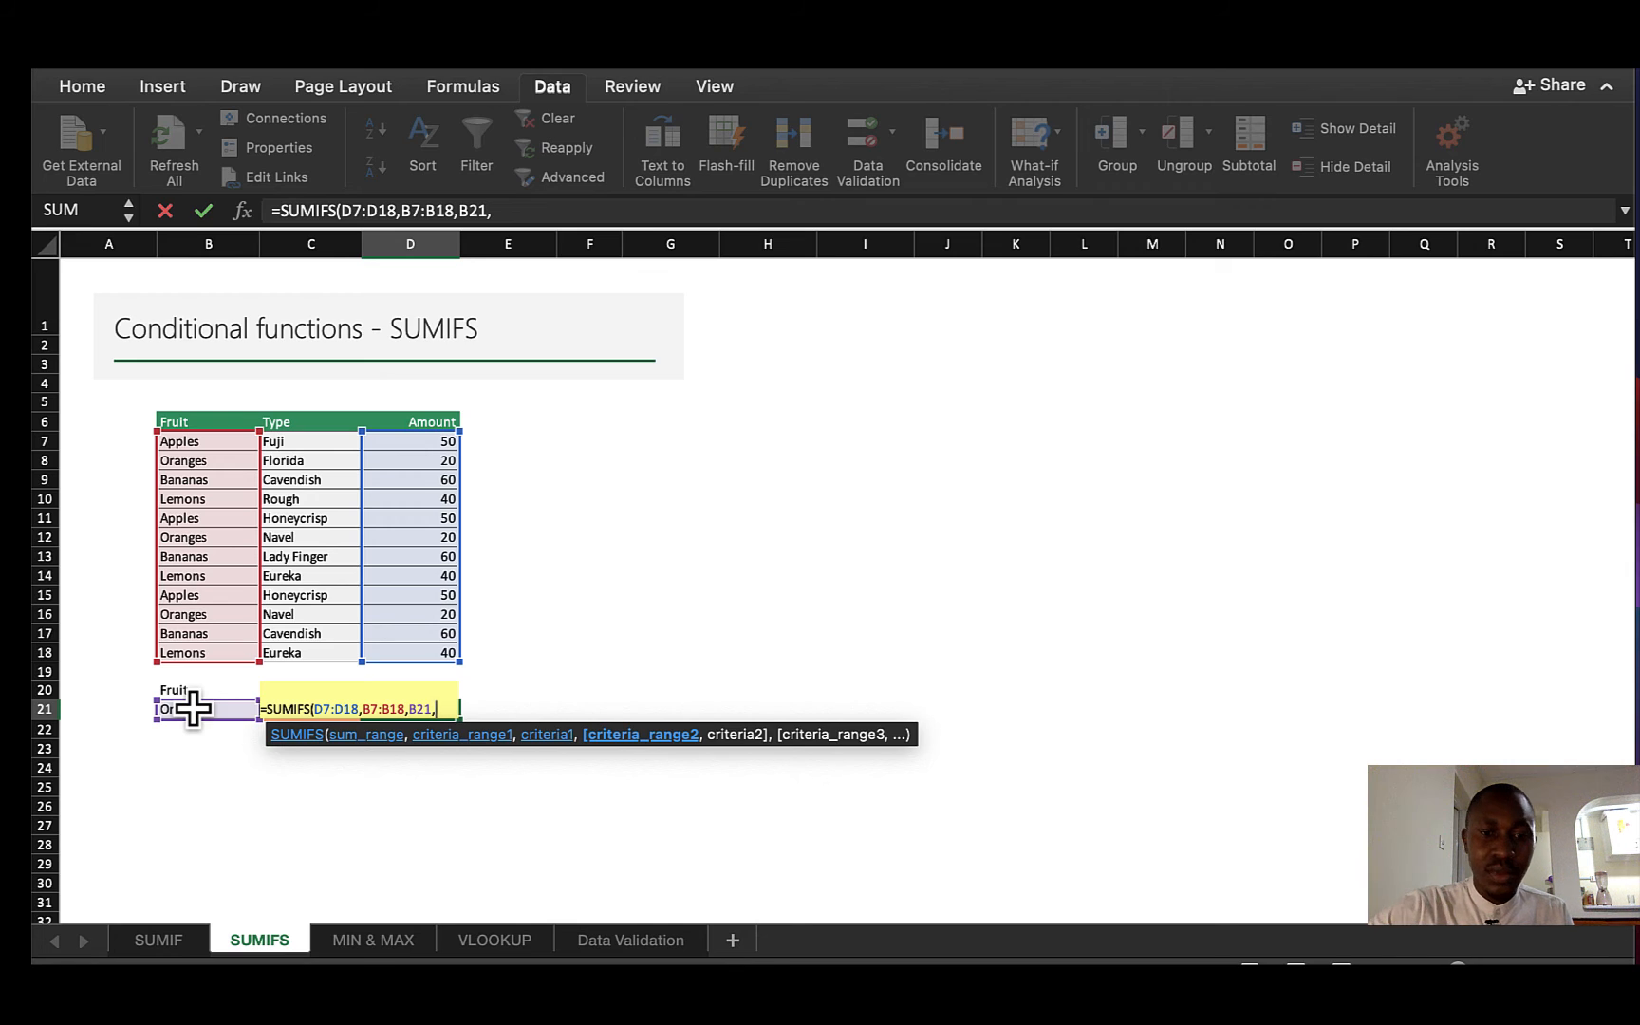
# Set the formula's second criteria range to the Type entries in C7:C18.
pyautogui.click(316, 441)
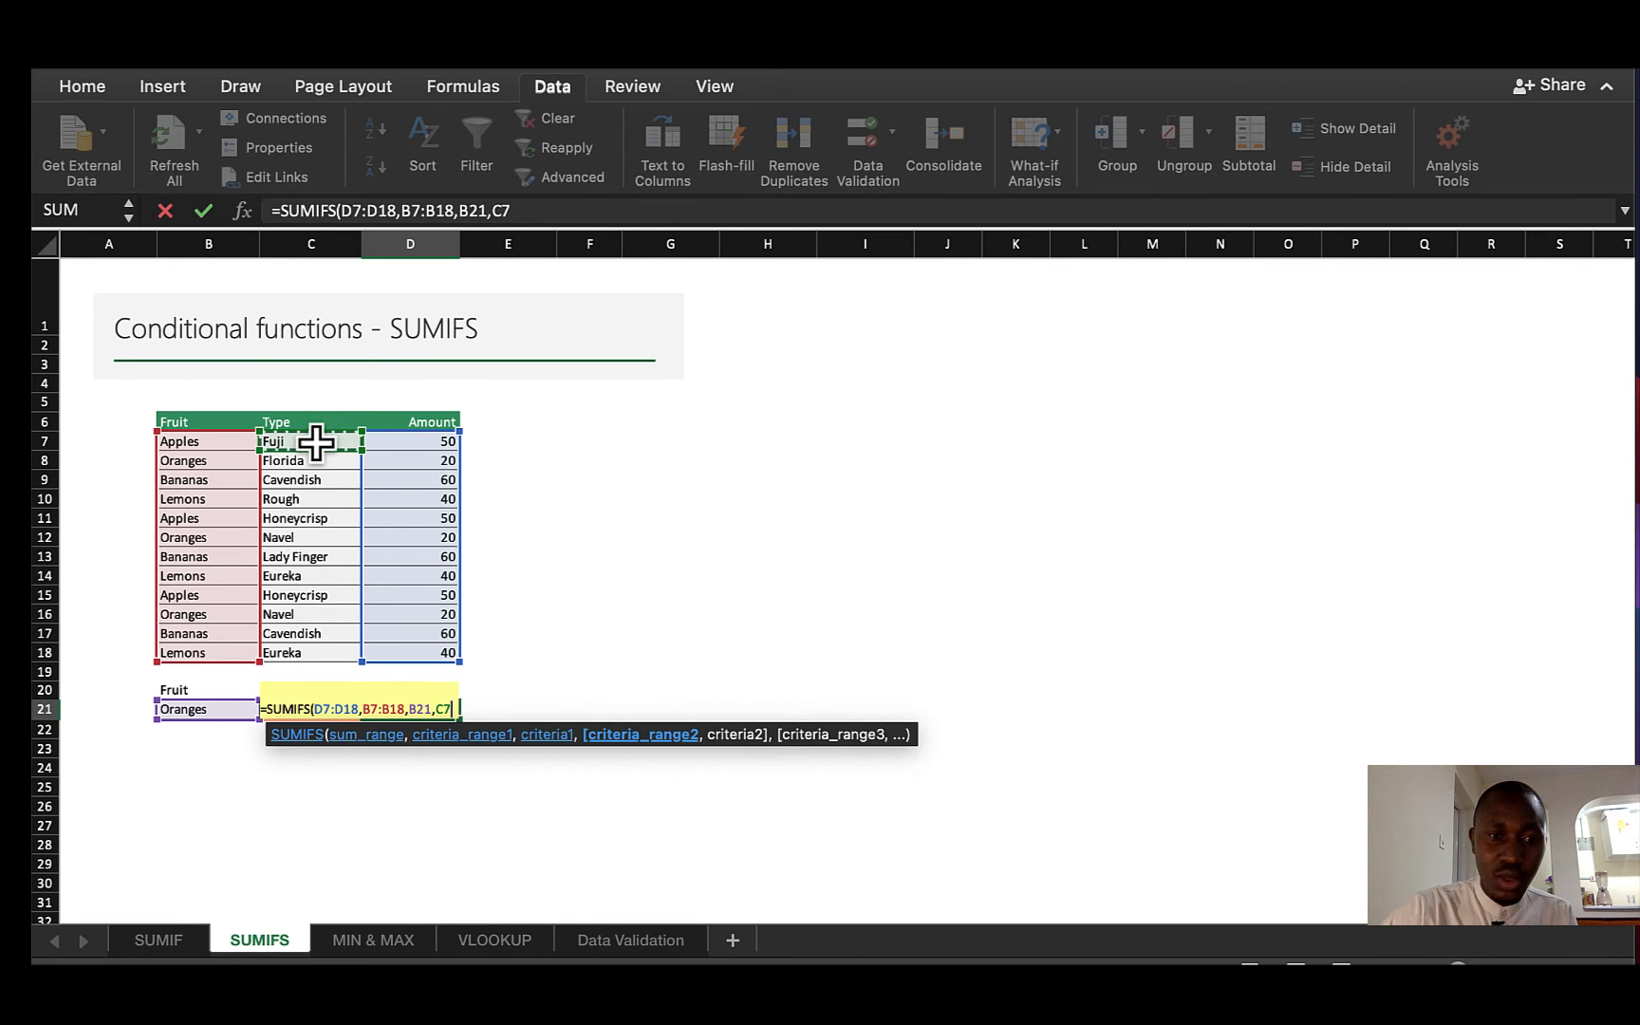
pyautogui.hotkey('shift', 'Down')
pyautogui.hotkey('shift', 'Down')
pyautogui.hotkey('shift', 'Down')
pyautogui.hotkey('shift', 'Down')
pyautogui.hotkey('shift', 'Down')
pyautogui.hotkey('shift', 'Down')
pyautogui.hotkey('shift', 'Down')
pyautogui.hotkey('shift', 'Down')
pyautogui.hotkey('shift', 'Down')
pyautogui.hotkey('shift', 'Down')
pyautogui.hotkey('shift', 'Down')
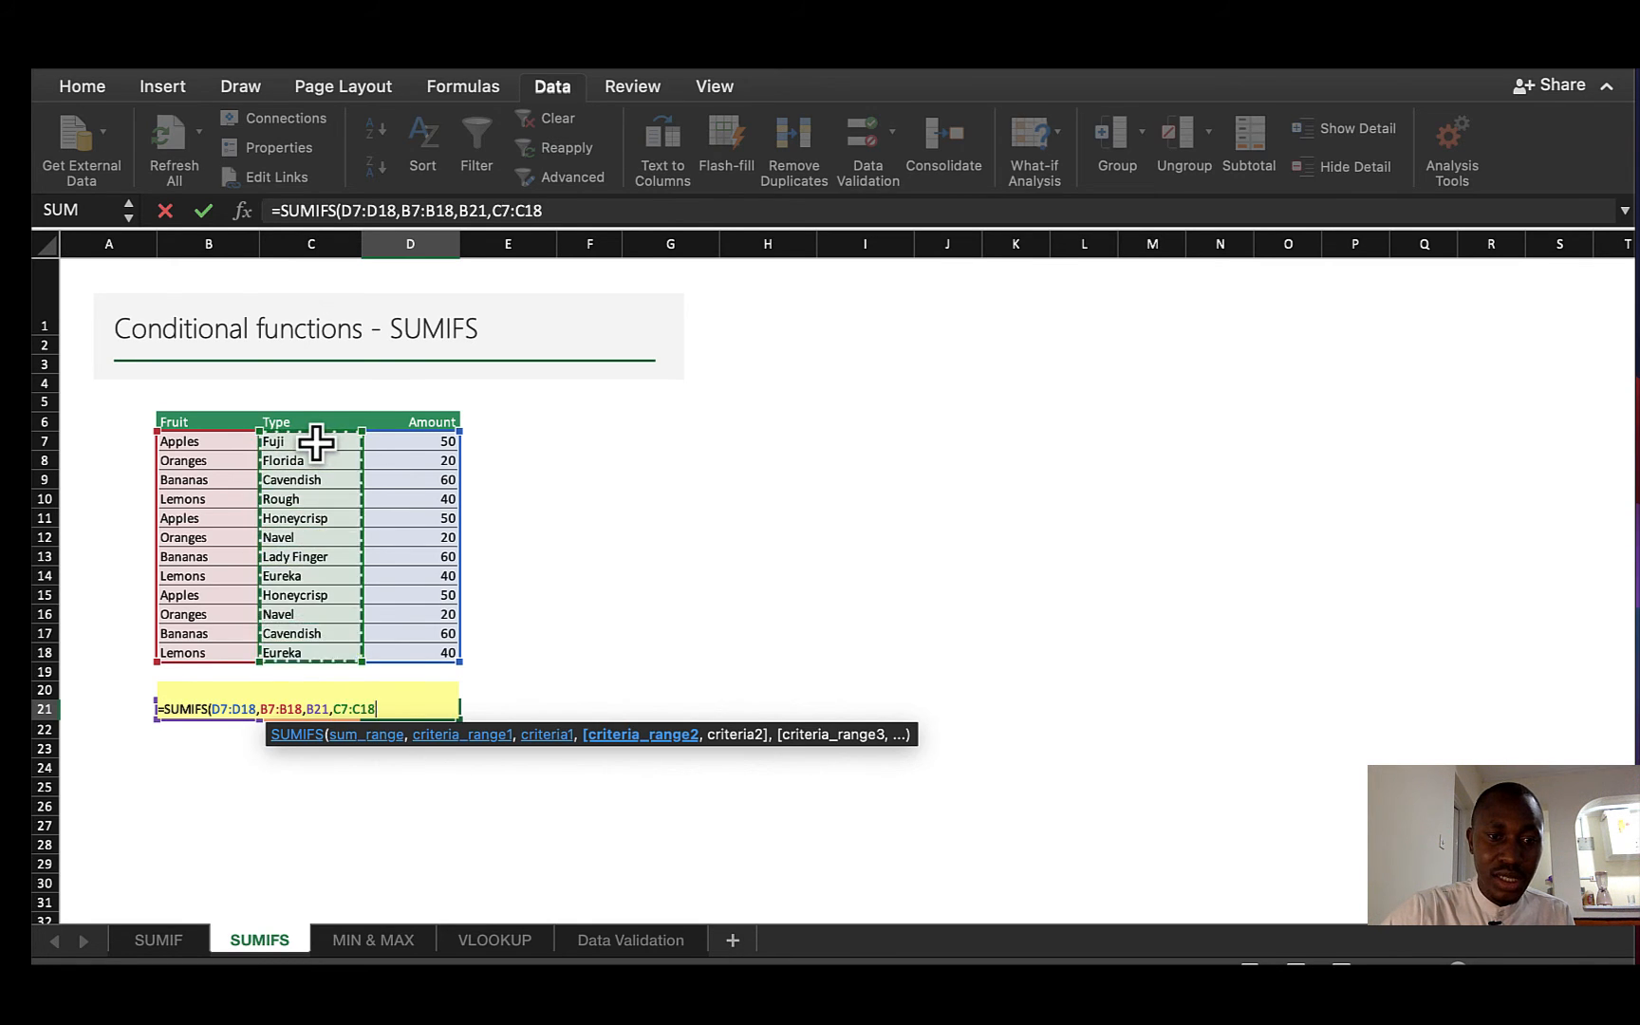
pyautogui.hotkey('shift', 'Up')
pyautogui.hotkey('shift', 'Down')
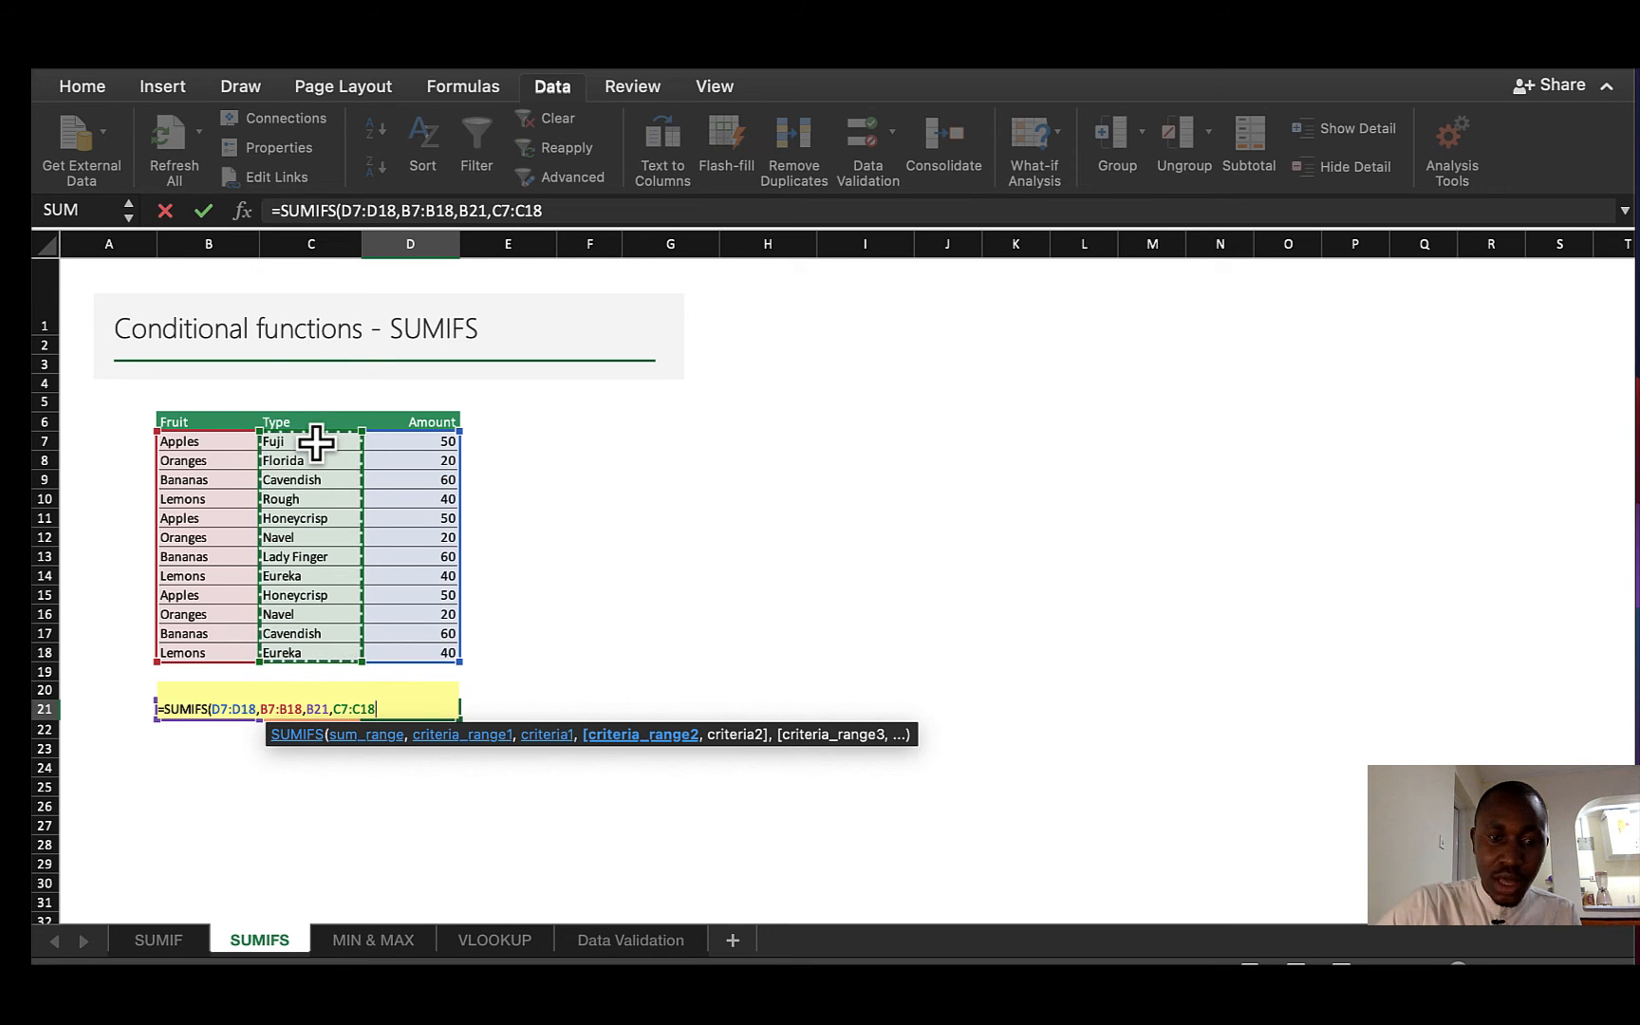
pyautogui.write(',')
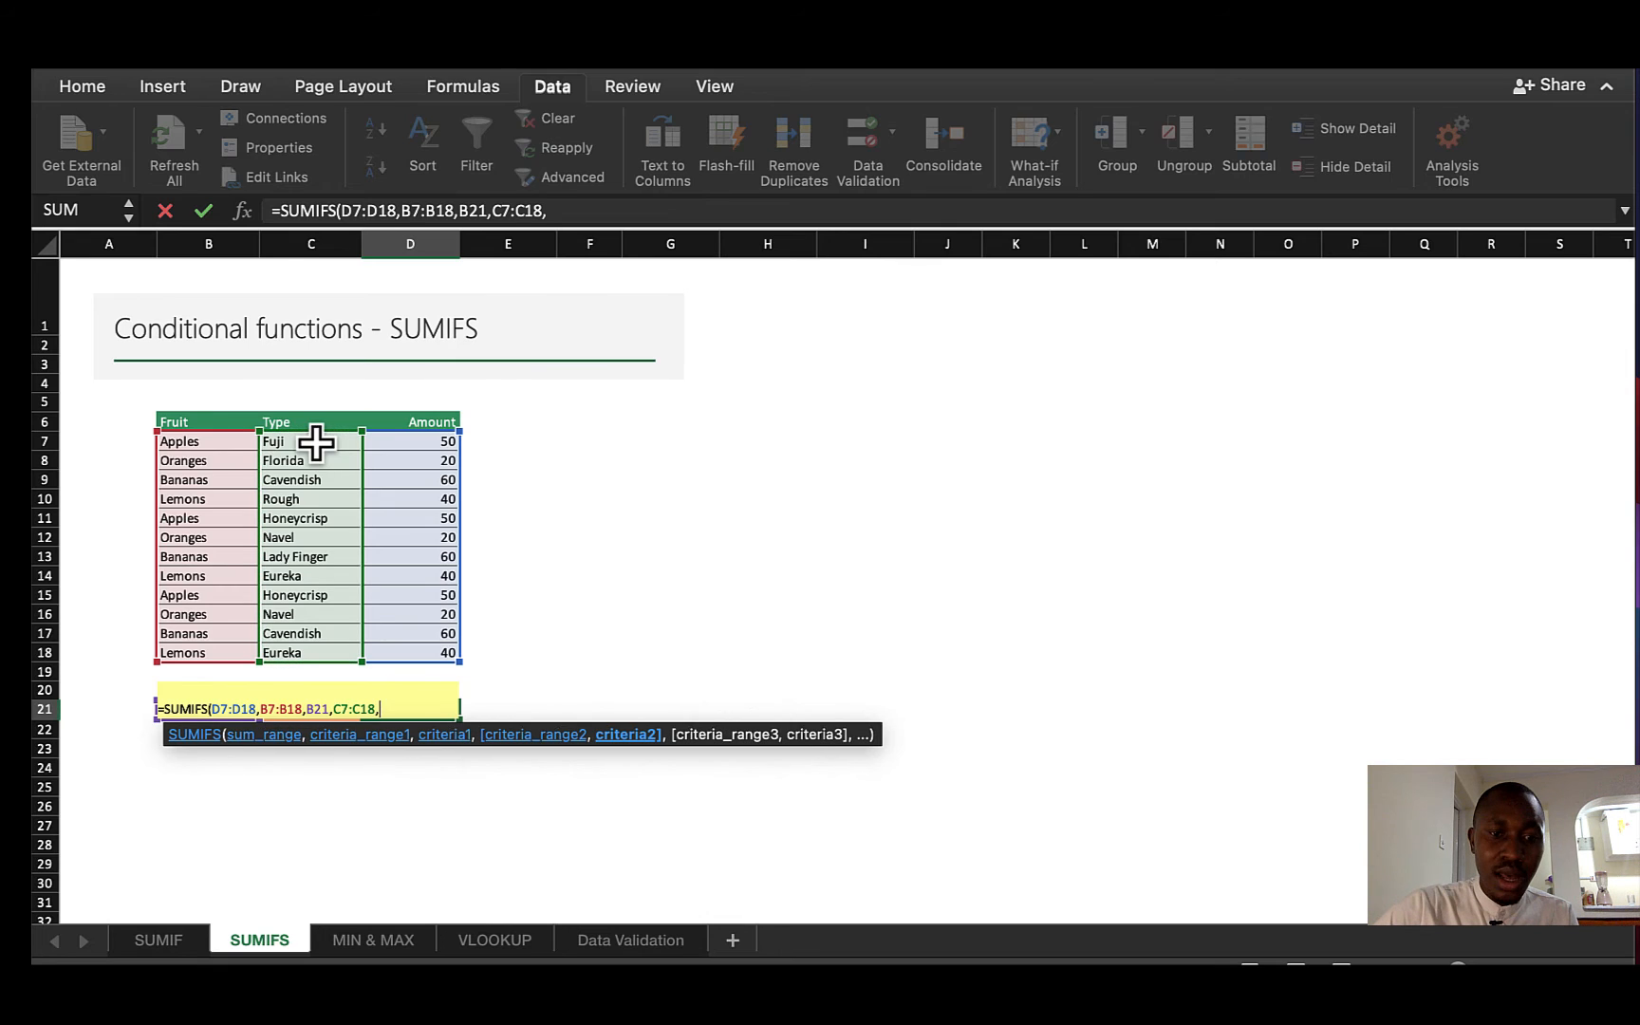
# Use C21 as the second criterion, then close and enter the SUMIFS formula.
pyautogui.click(314, 687)
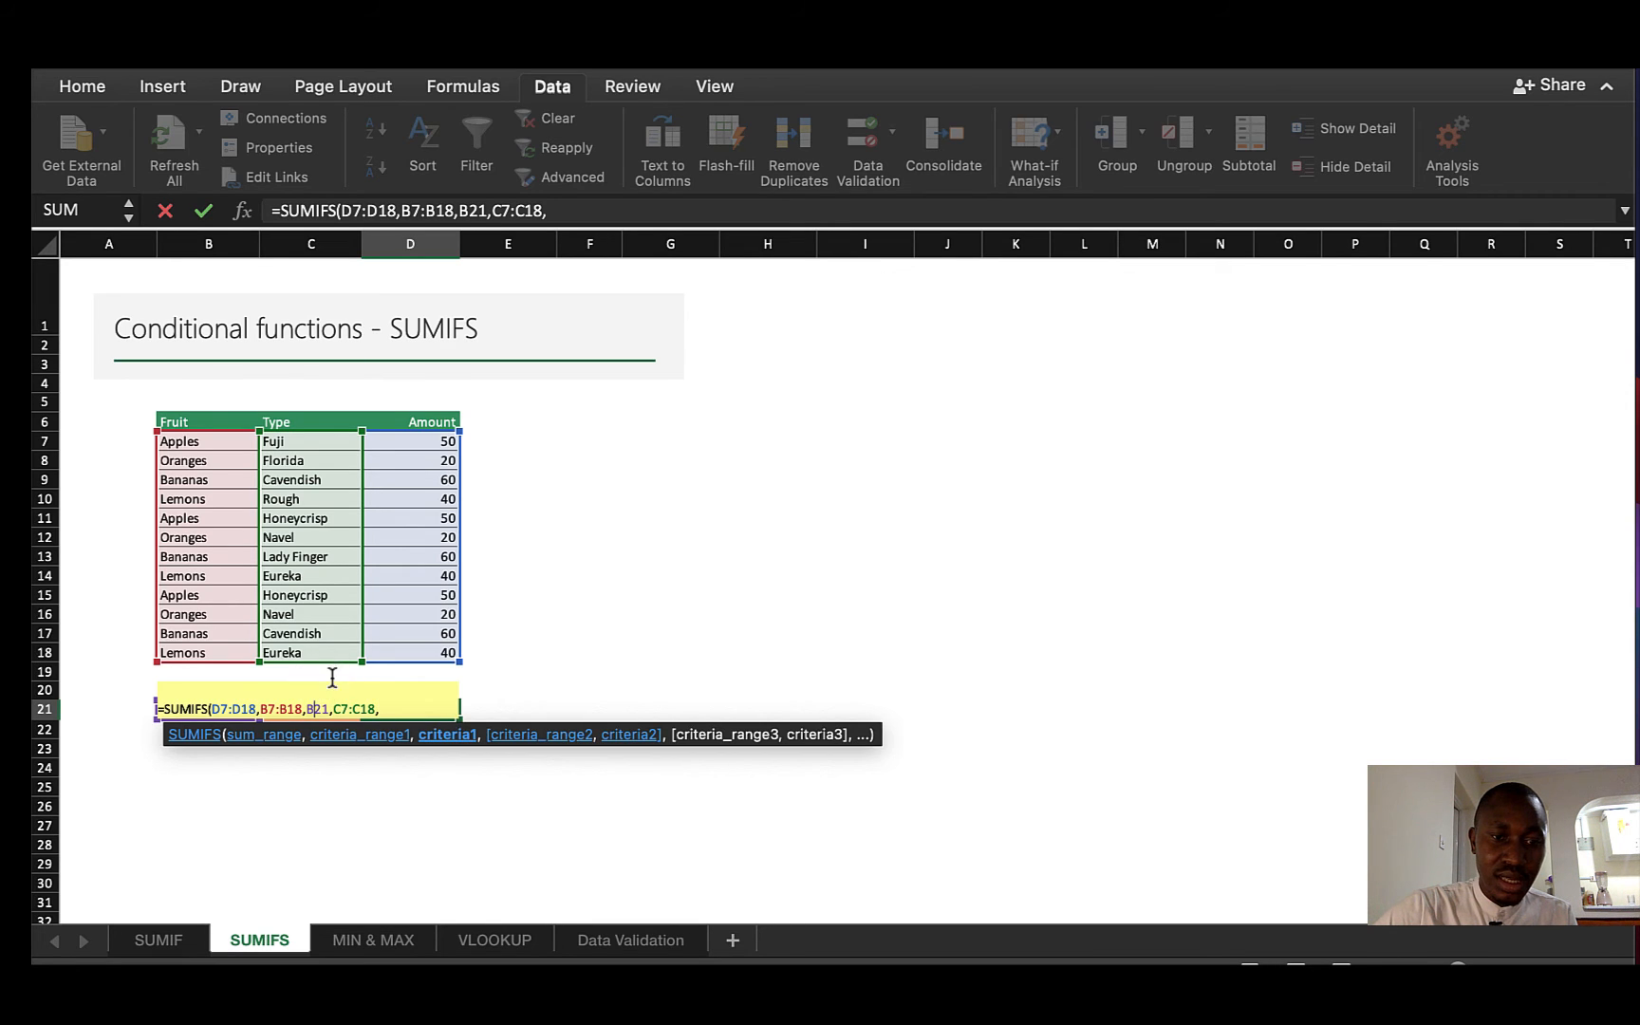
pyautogui.click(386, 708)
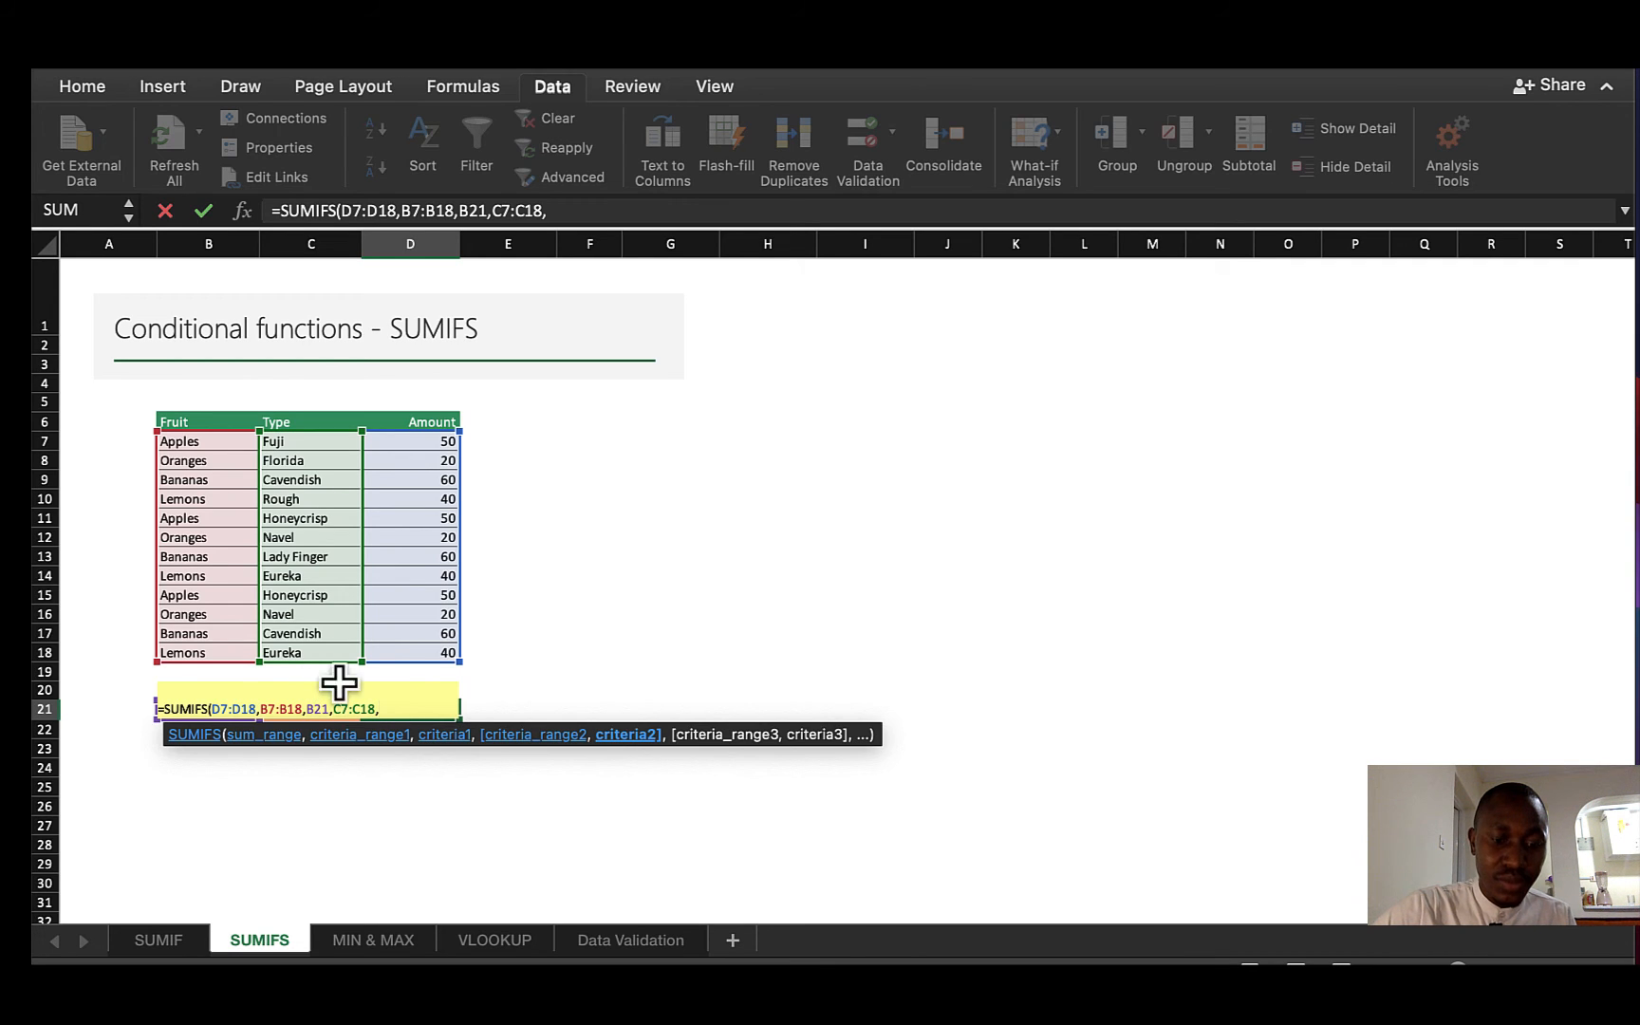
pyautogui.write('C21')
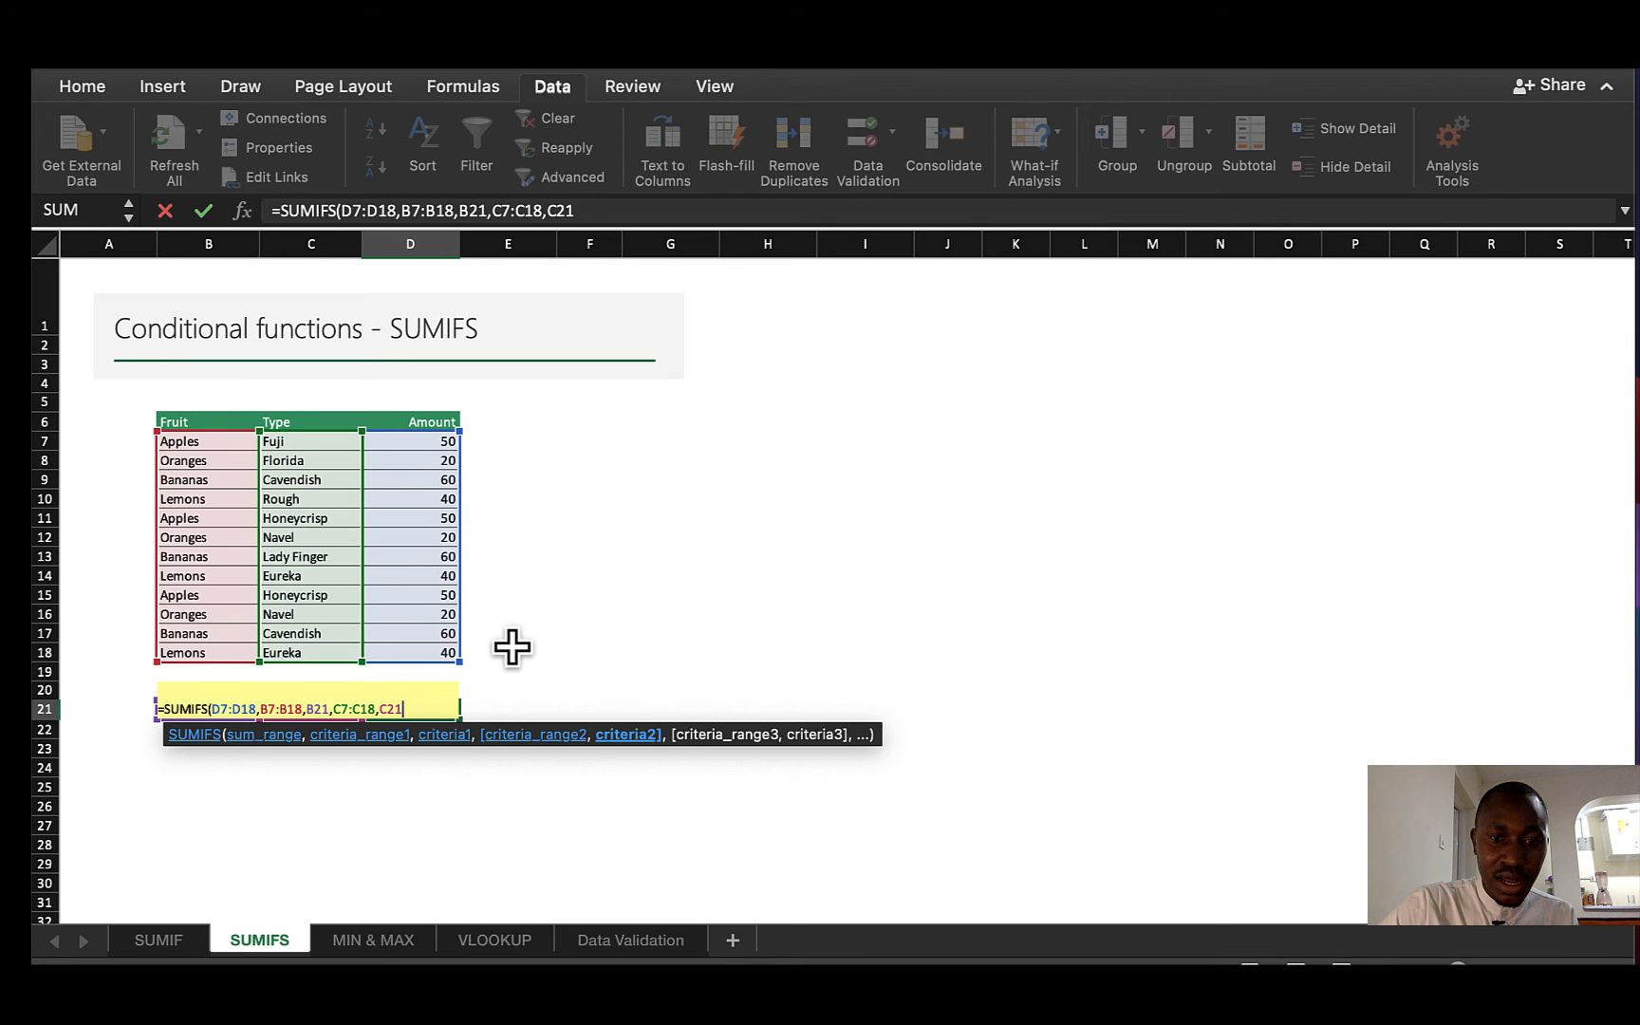
pyautogui.write(')')
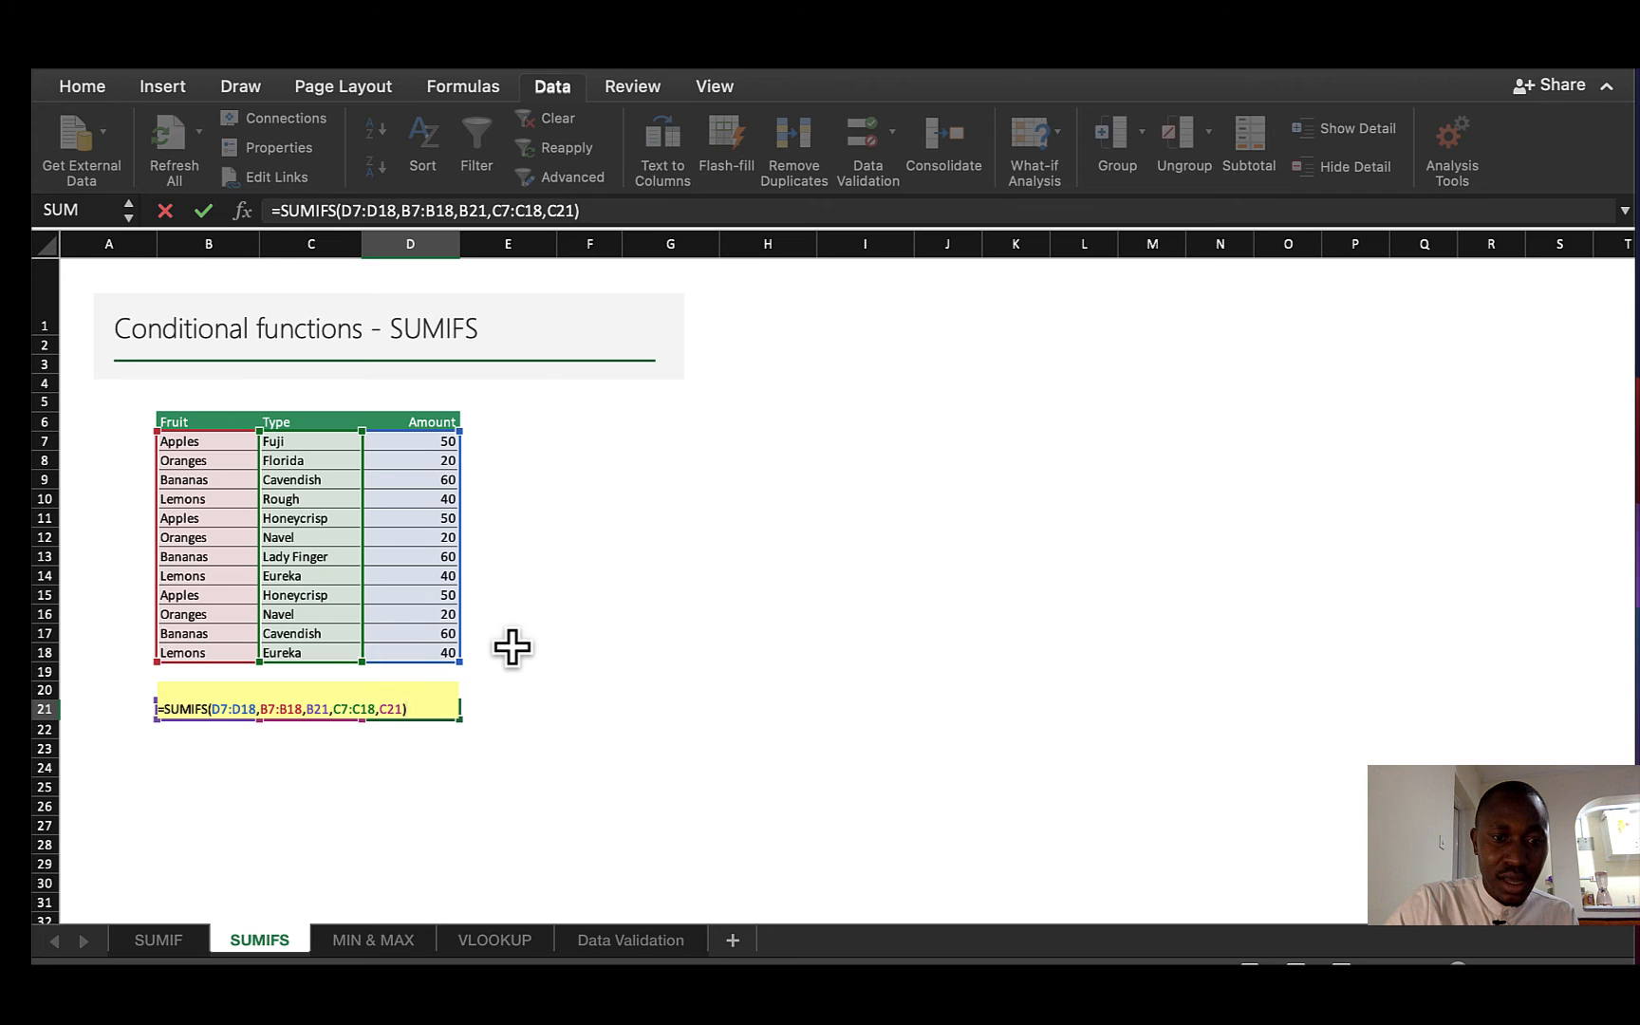
pyautogui.press('Return')
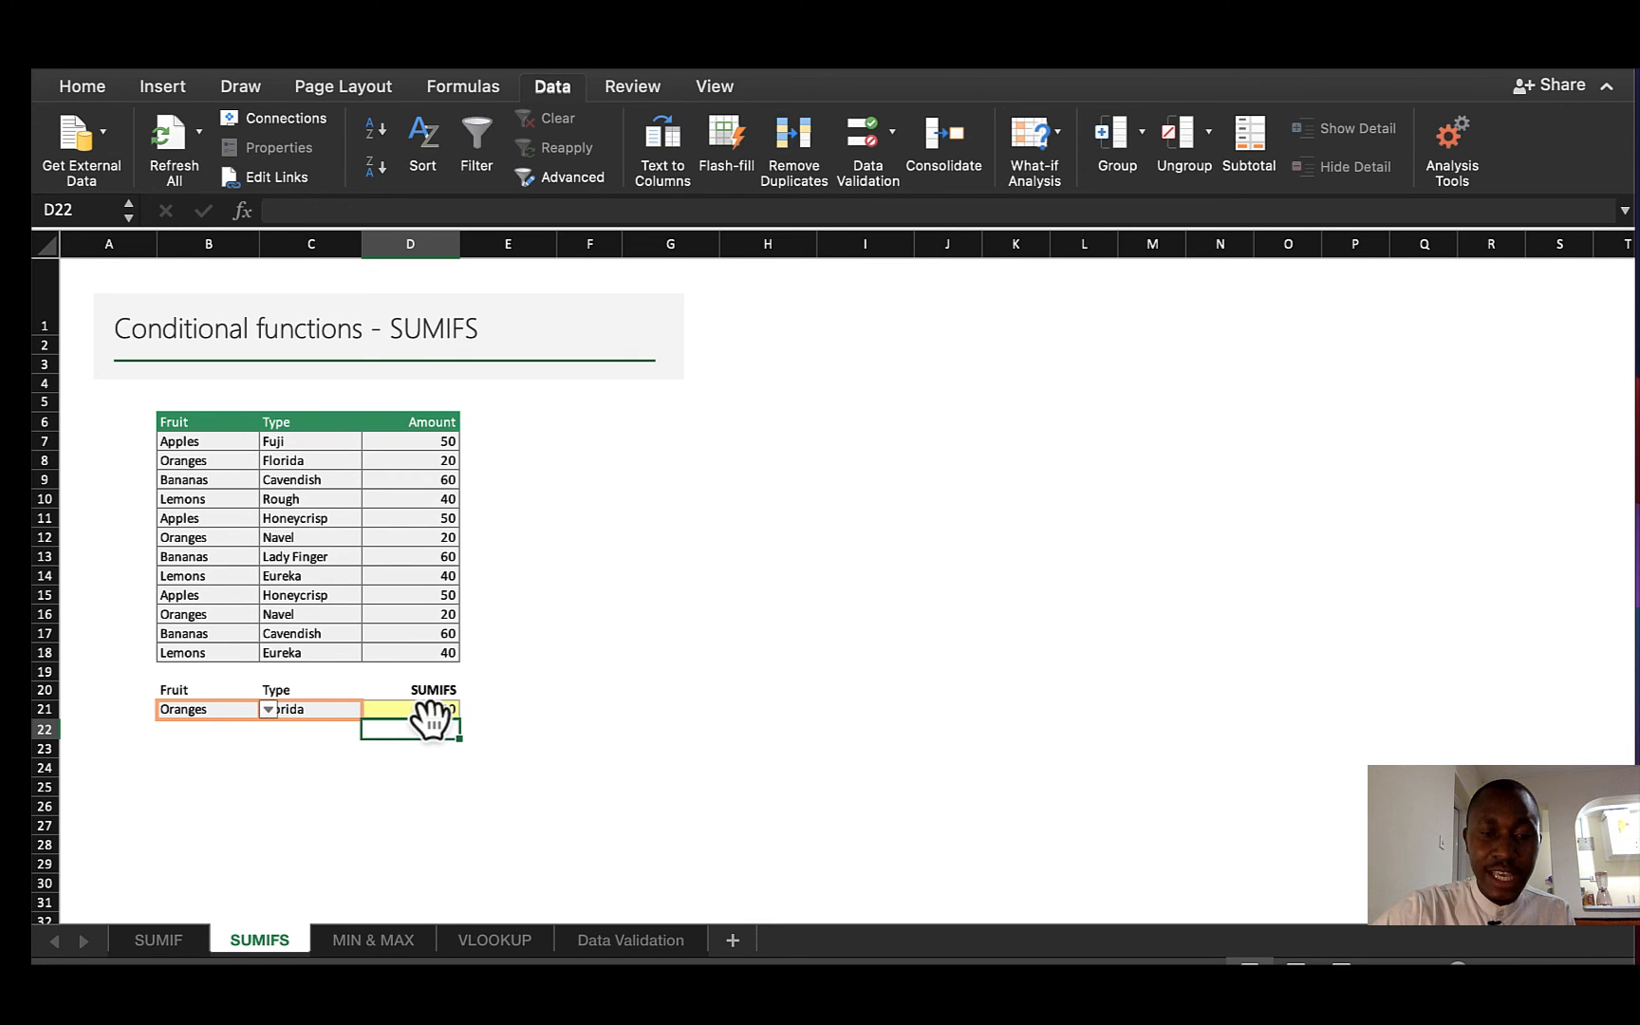
# Set the Fruit criterion in B21 to Apples.
pyautogui.click(314, 733)
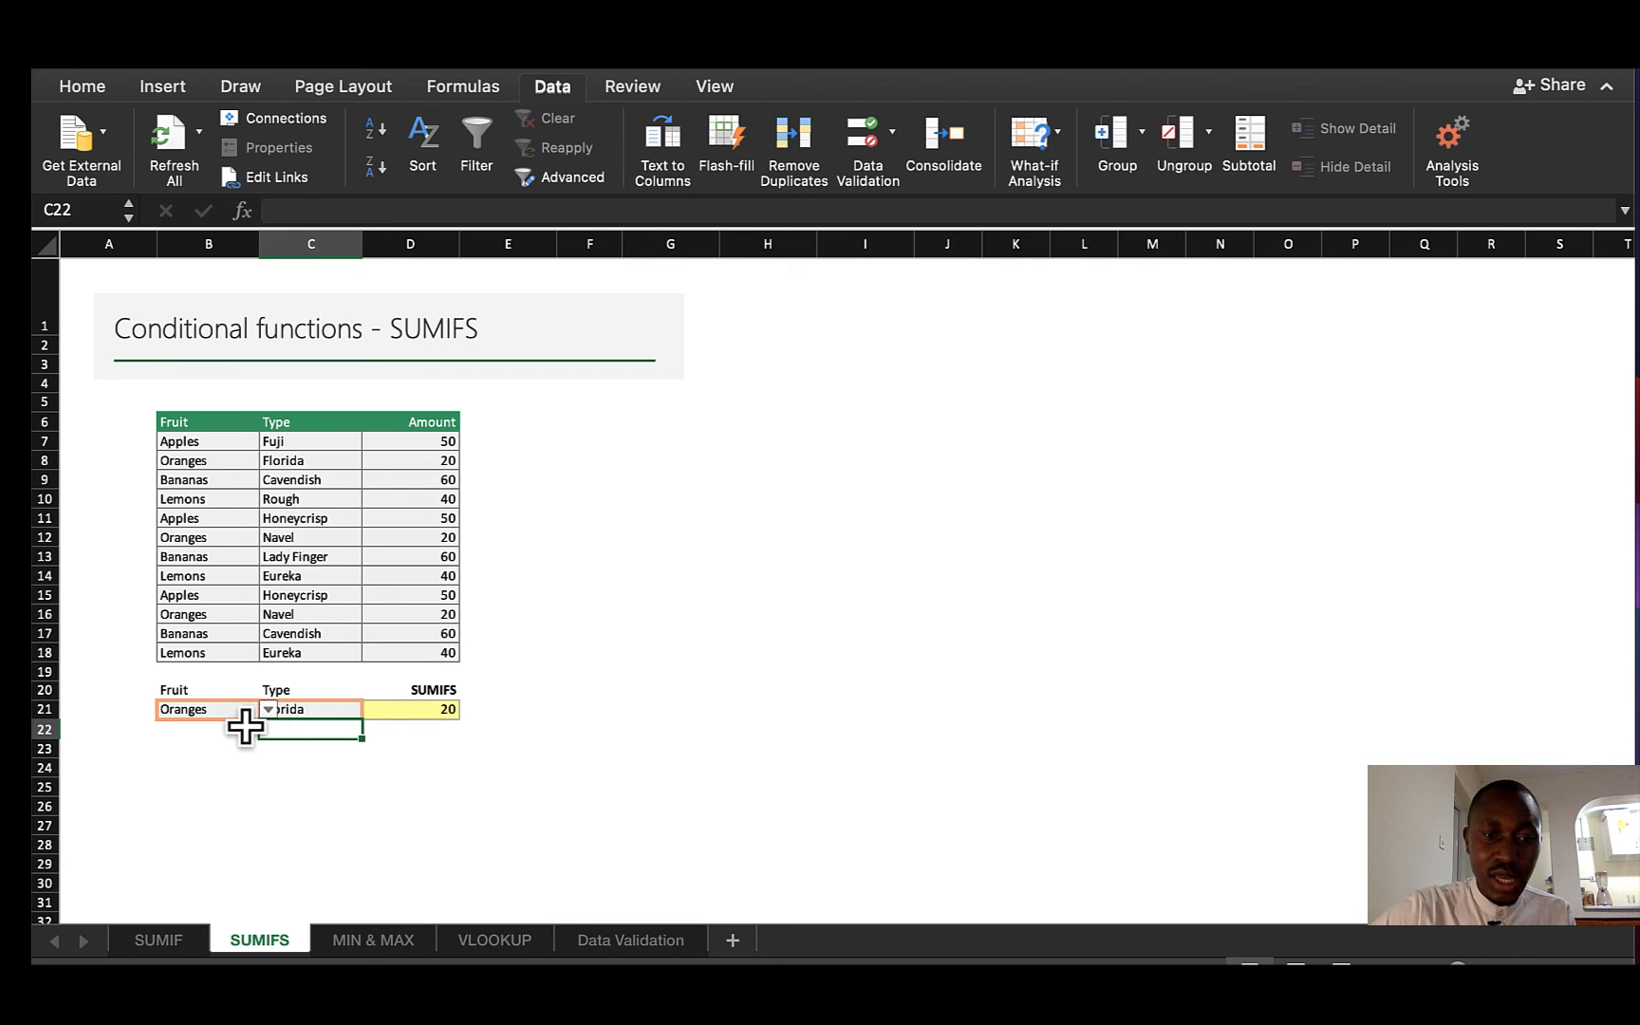
pyautogui.click(216, 712)
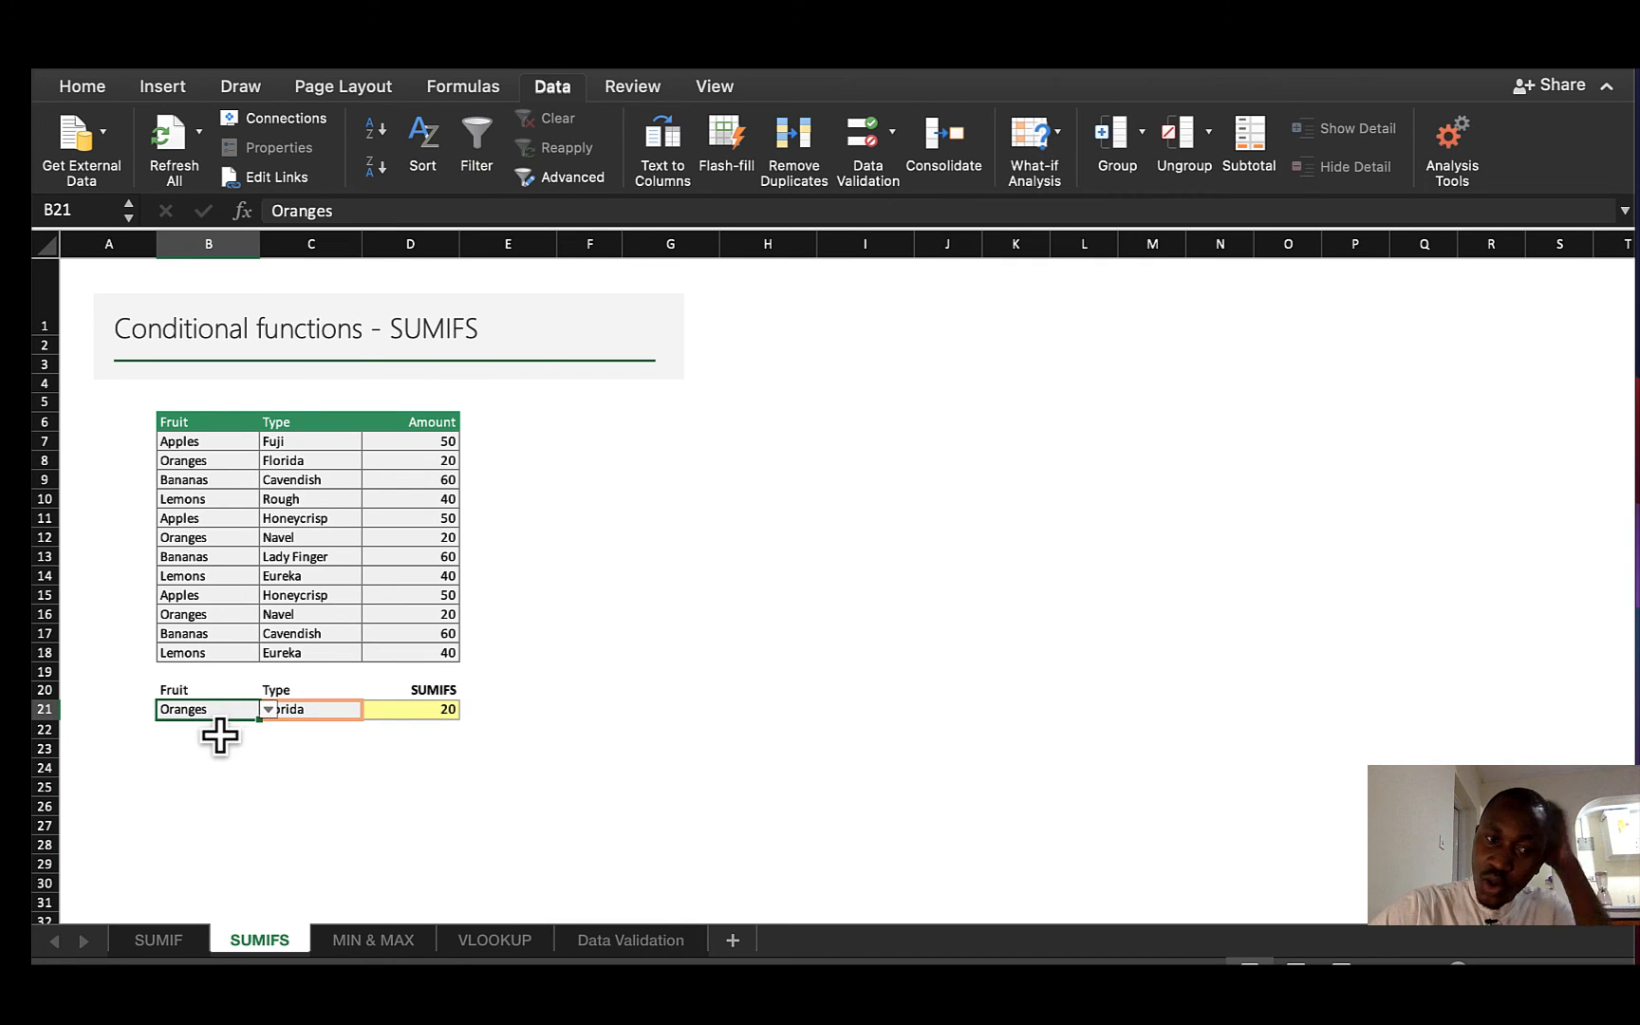
pyautogui.click(316, 711)
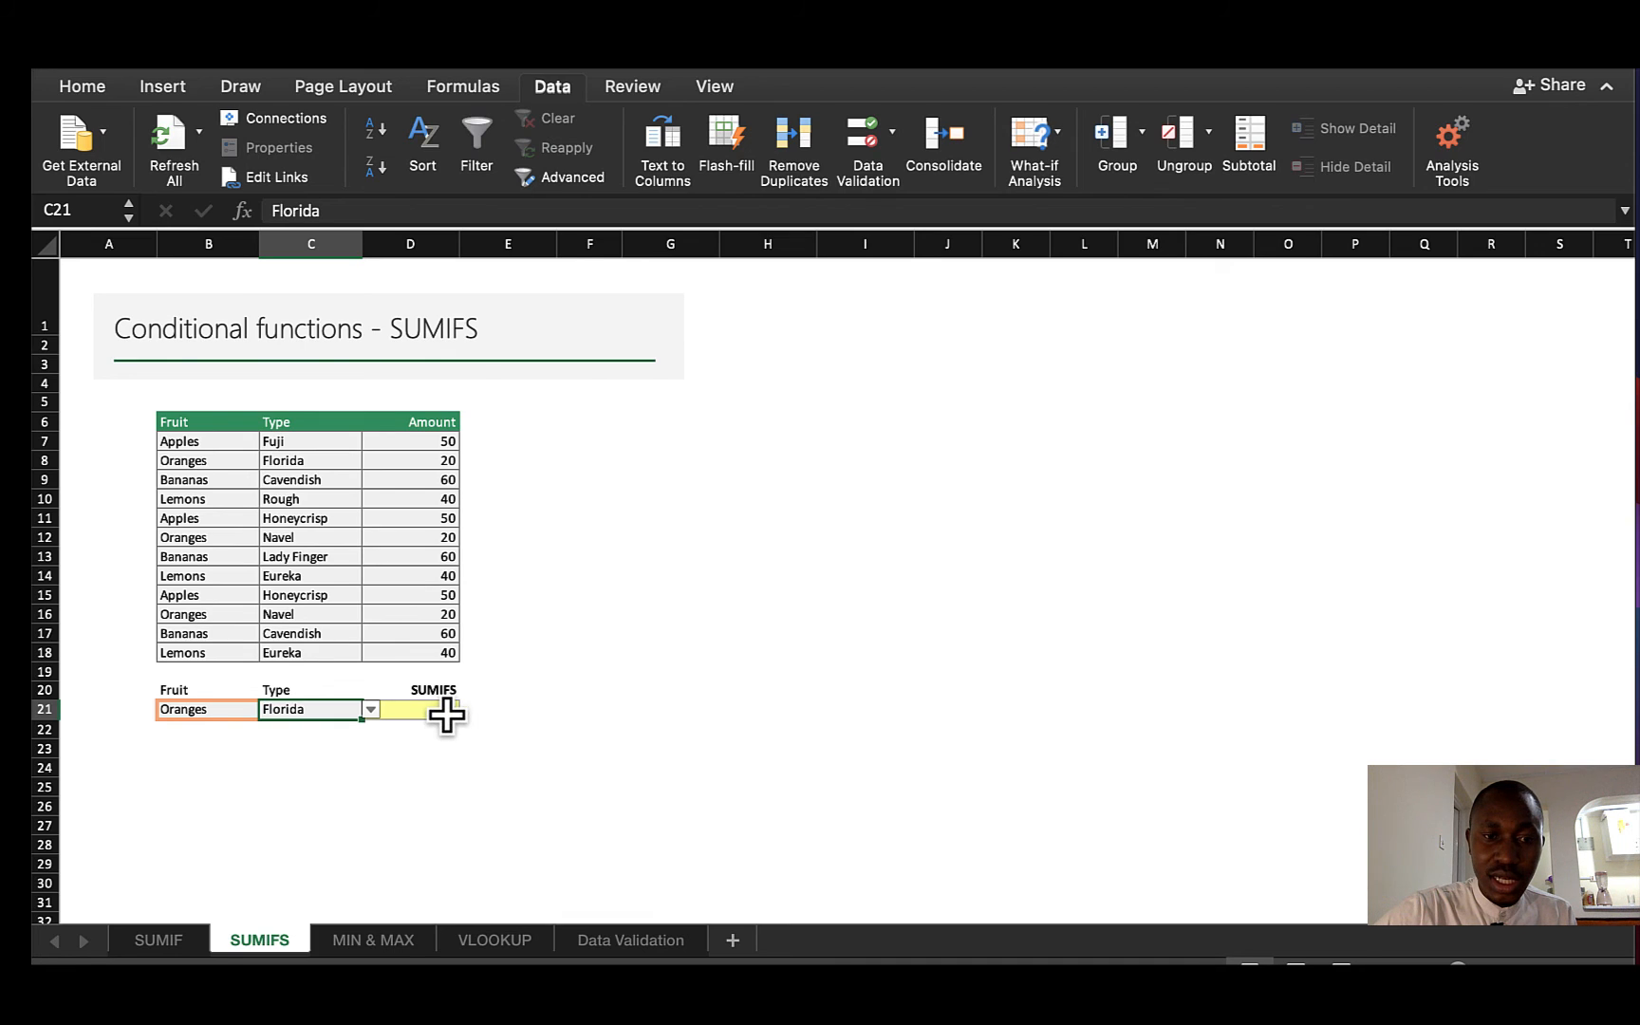
pyautogui.click(233, 713)
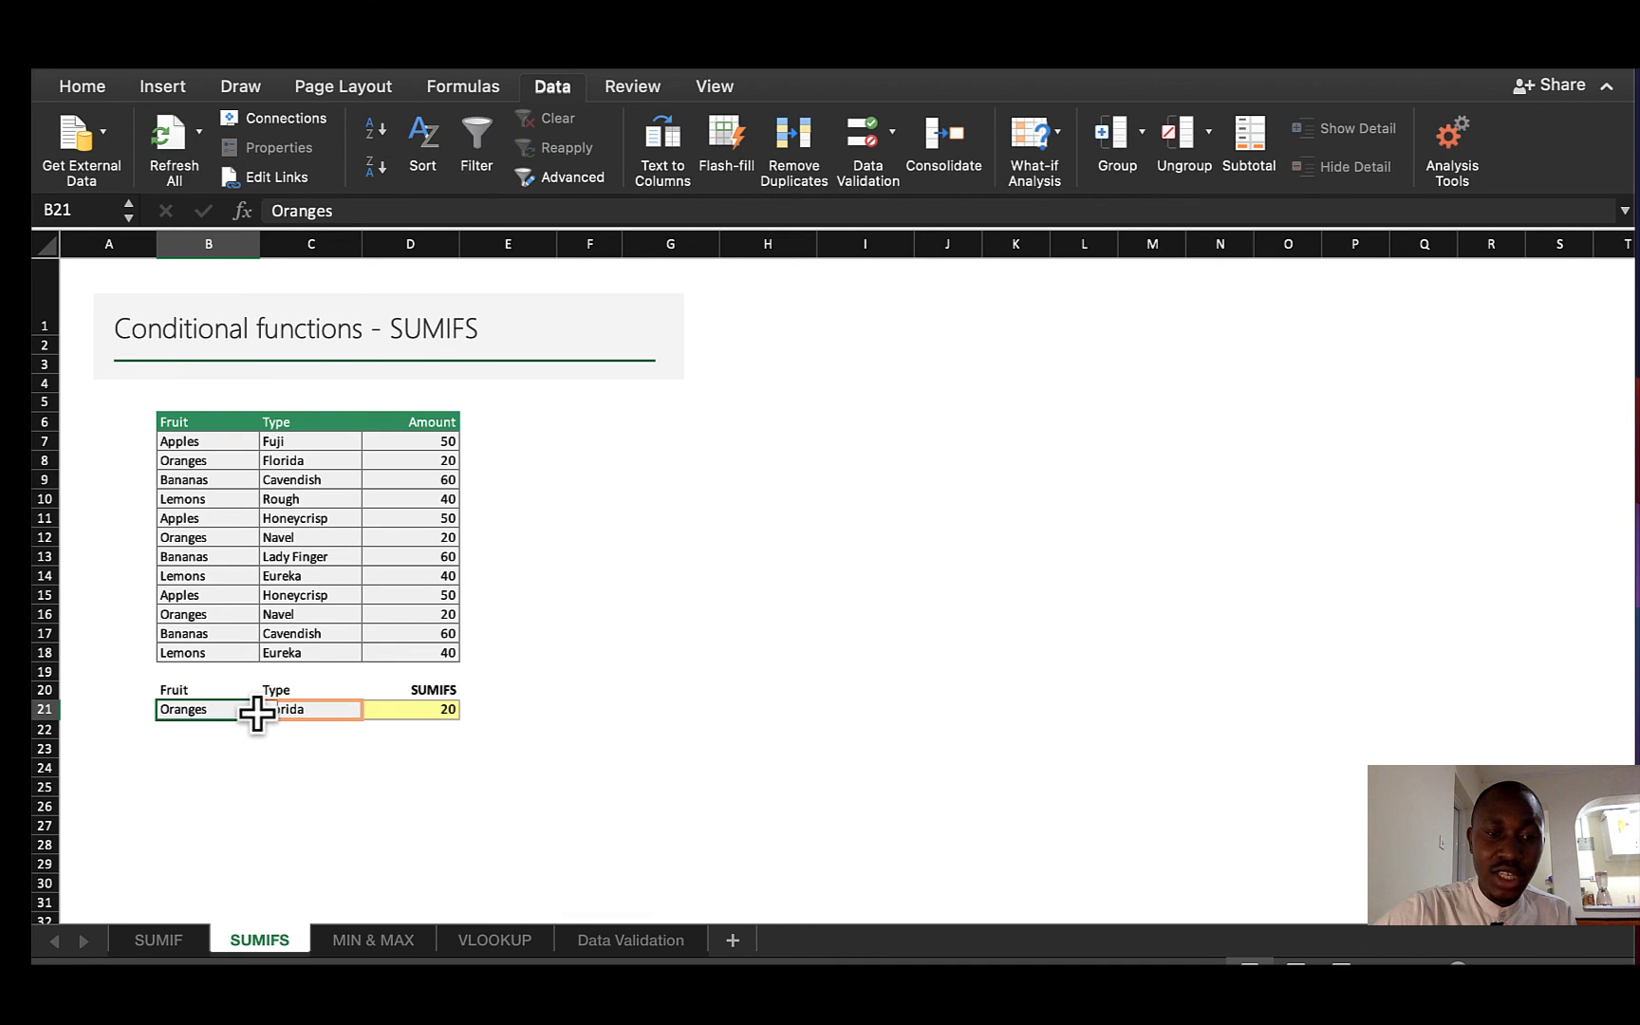
pyautogui.click(268, 714)
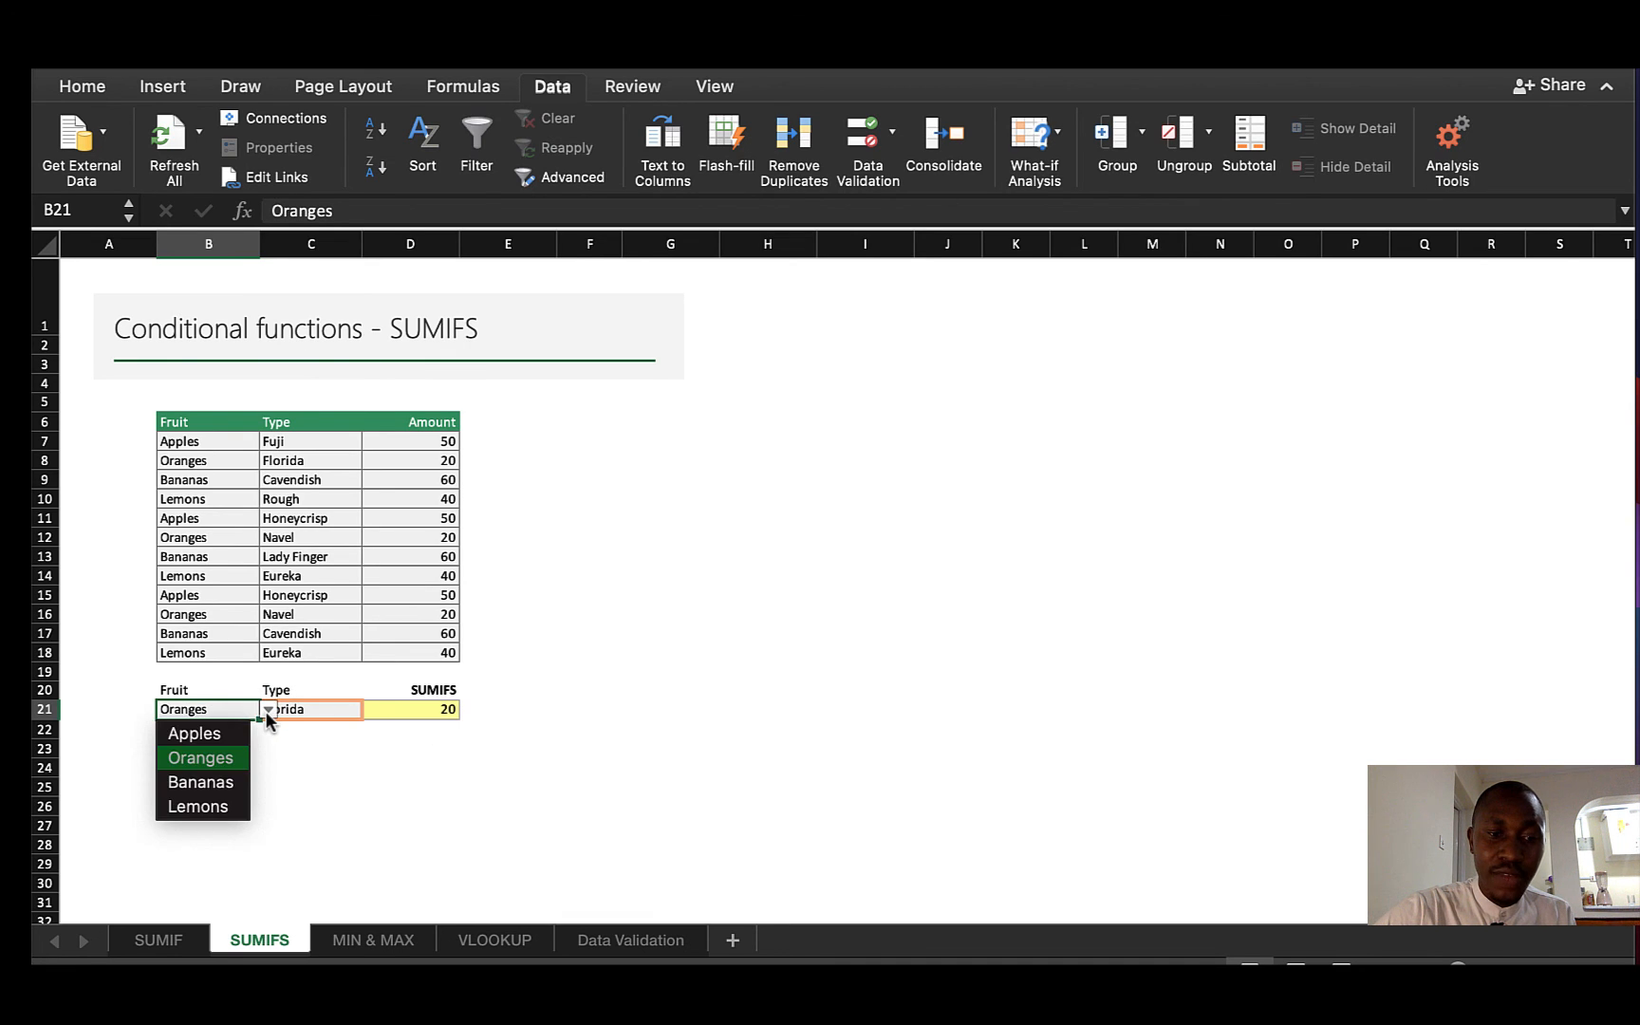
pyautogui.click(206, 733)
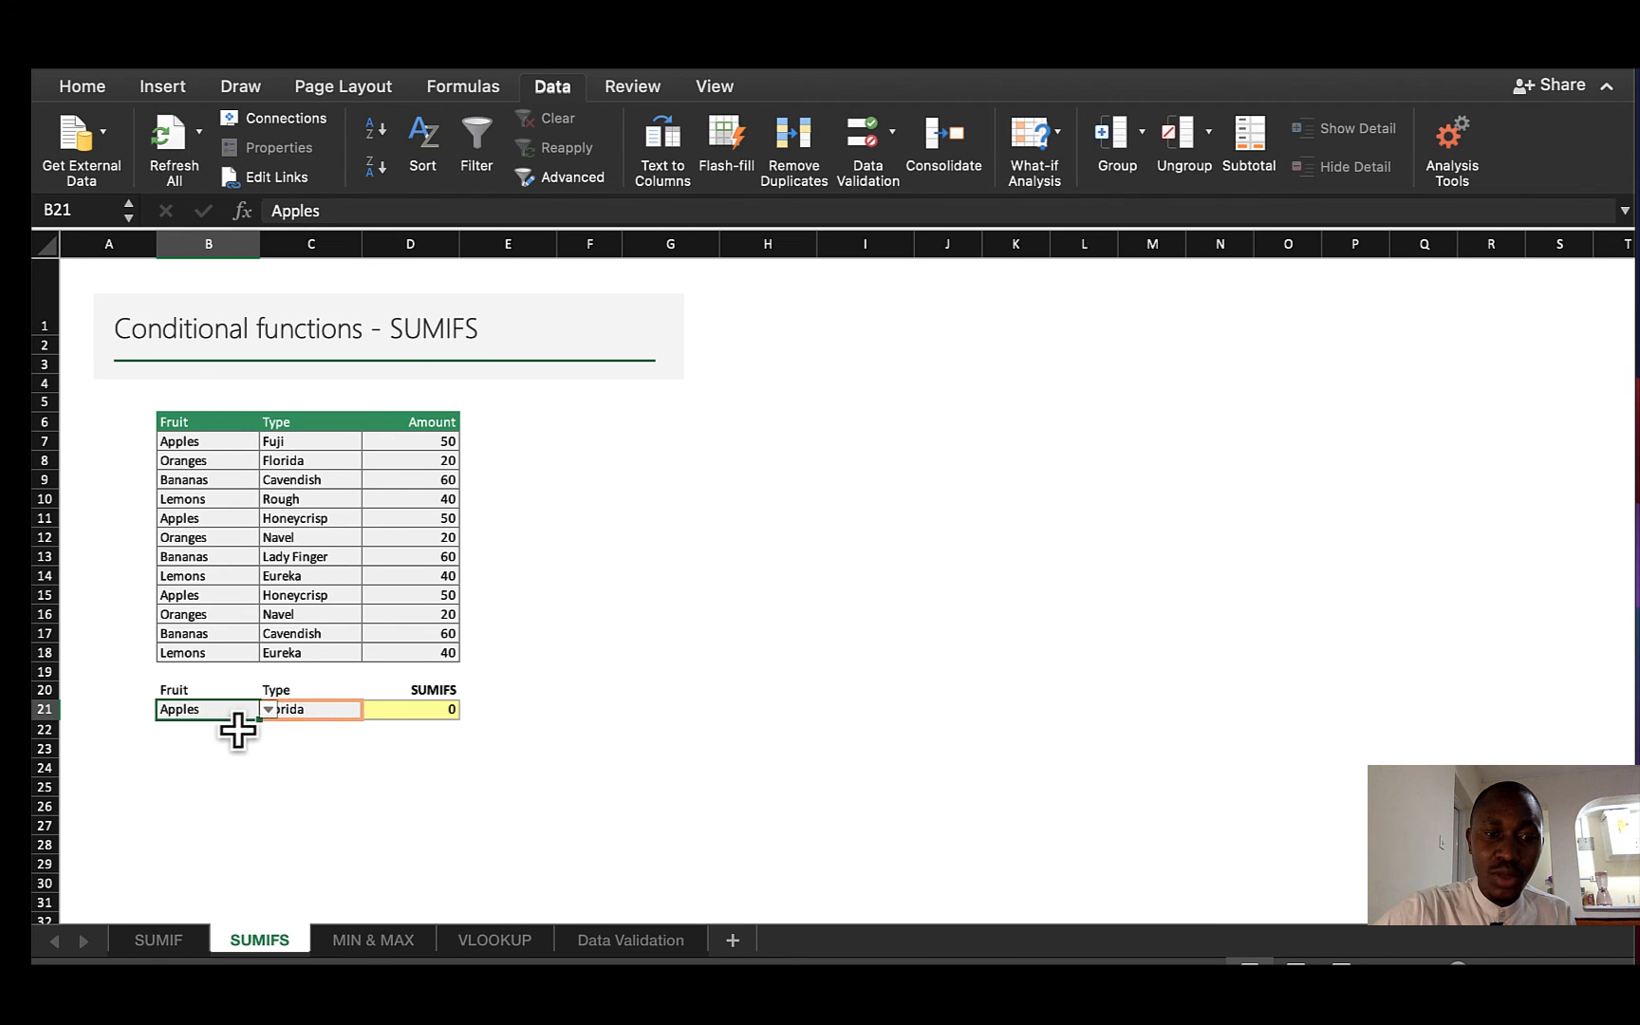
# Set the Type criterion in C21 to Fuji.
pyautogui.click(322, 714)
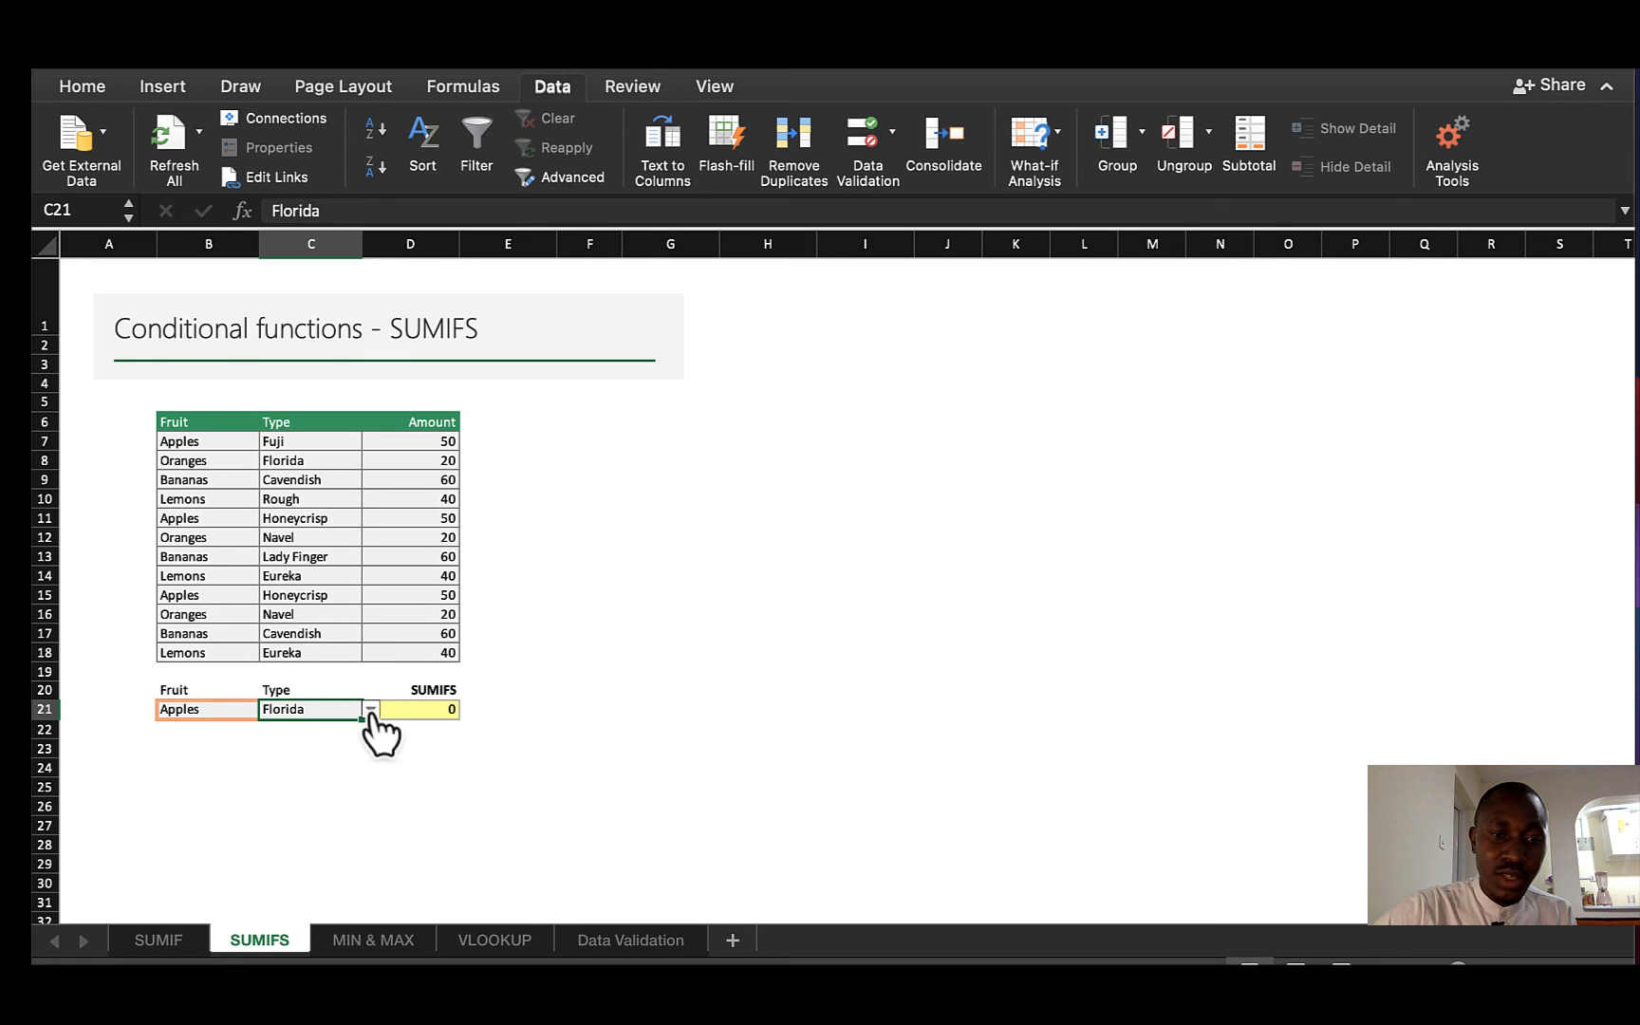
pyautogui.click(370, 710)
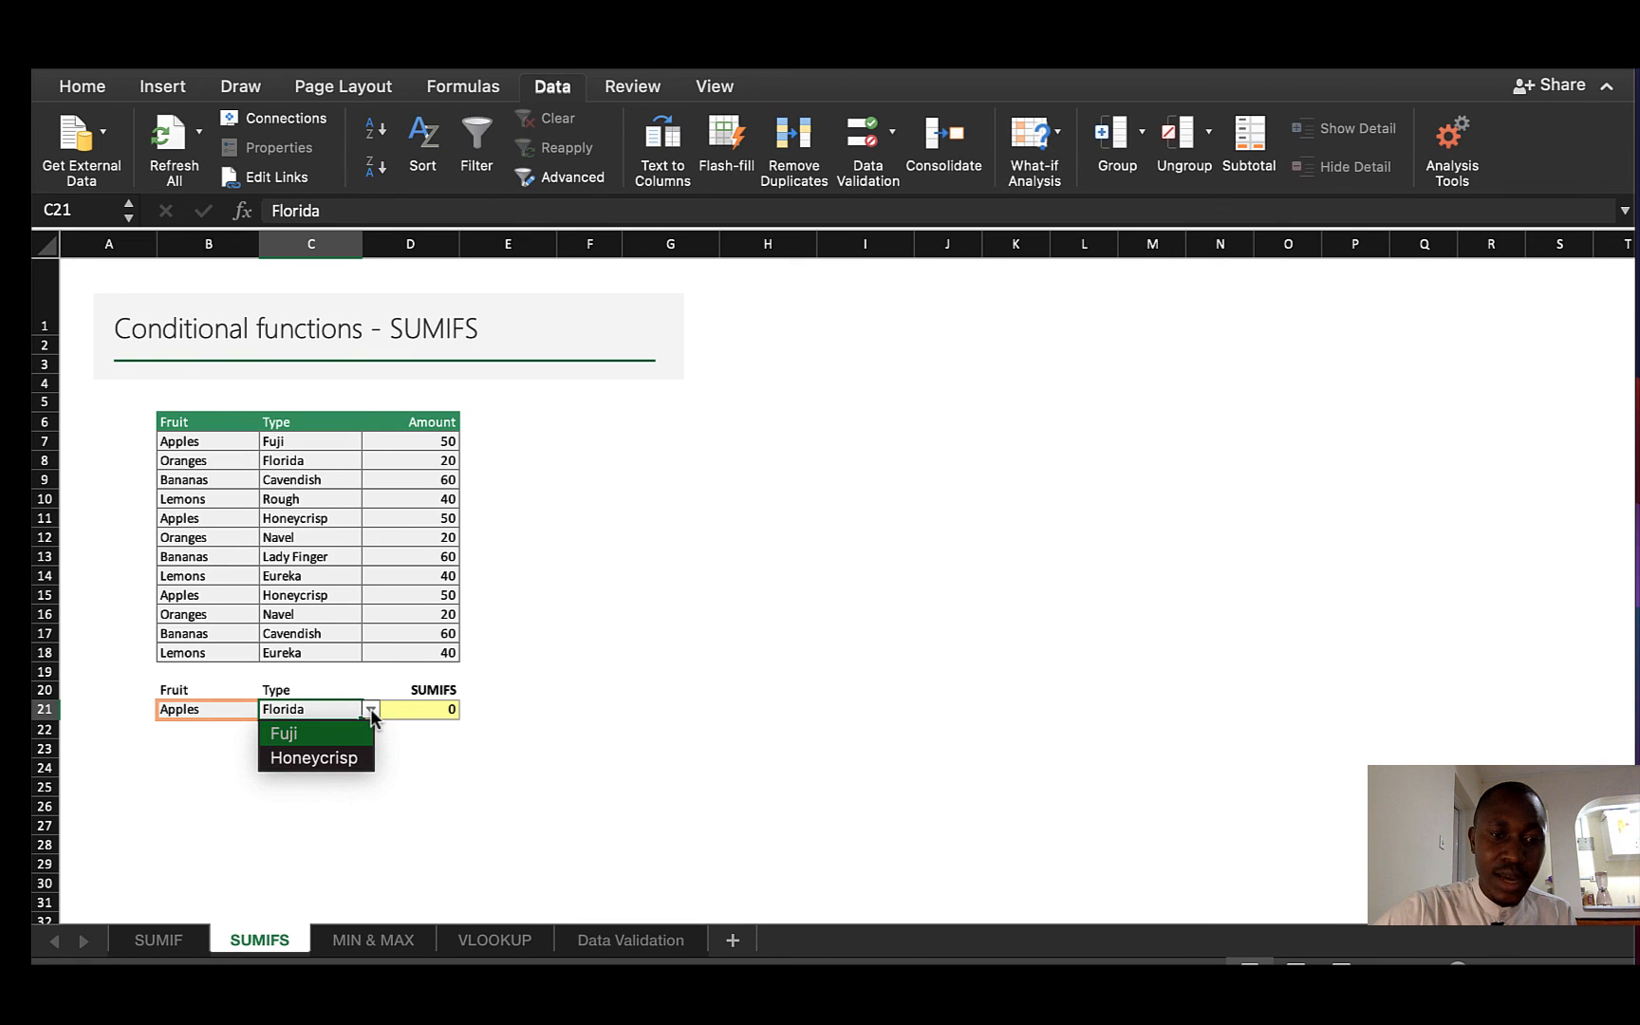
pyautogui.click(314, 734)
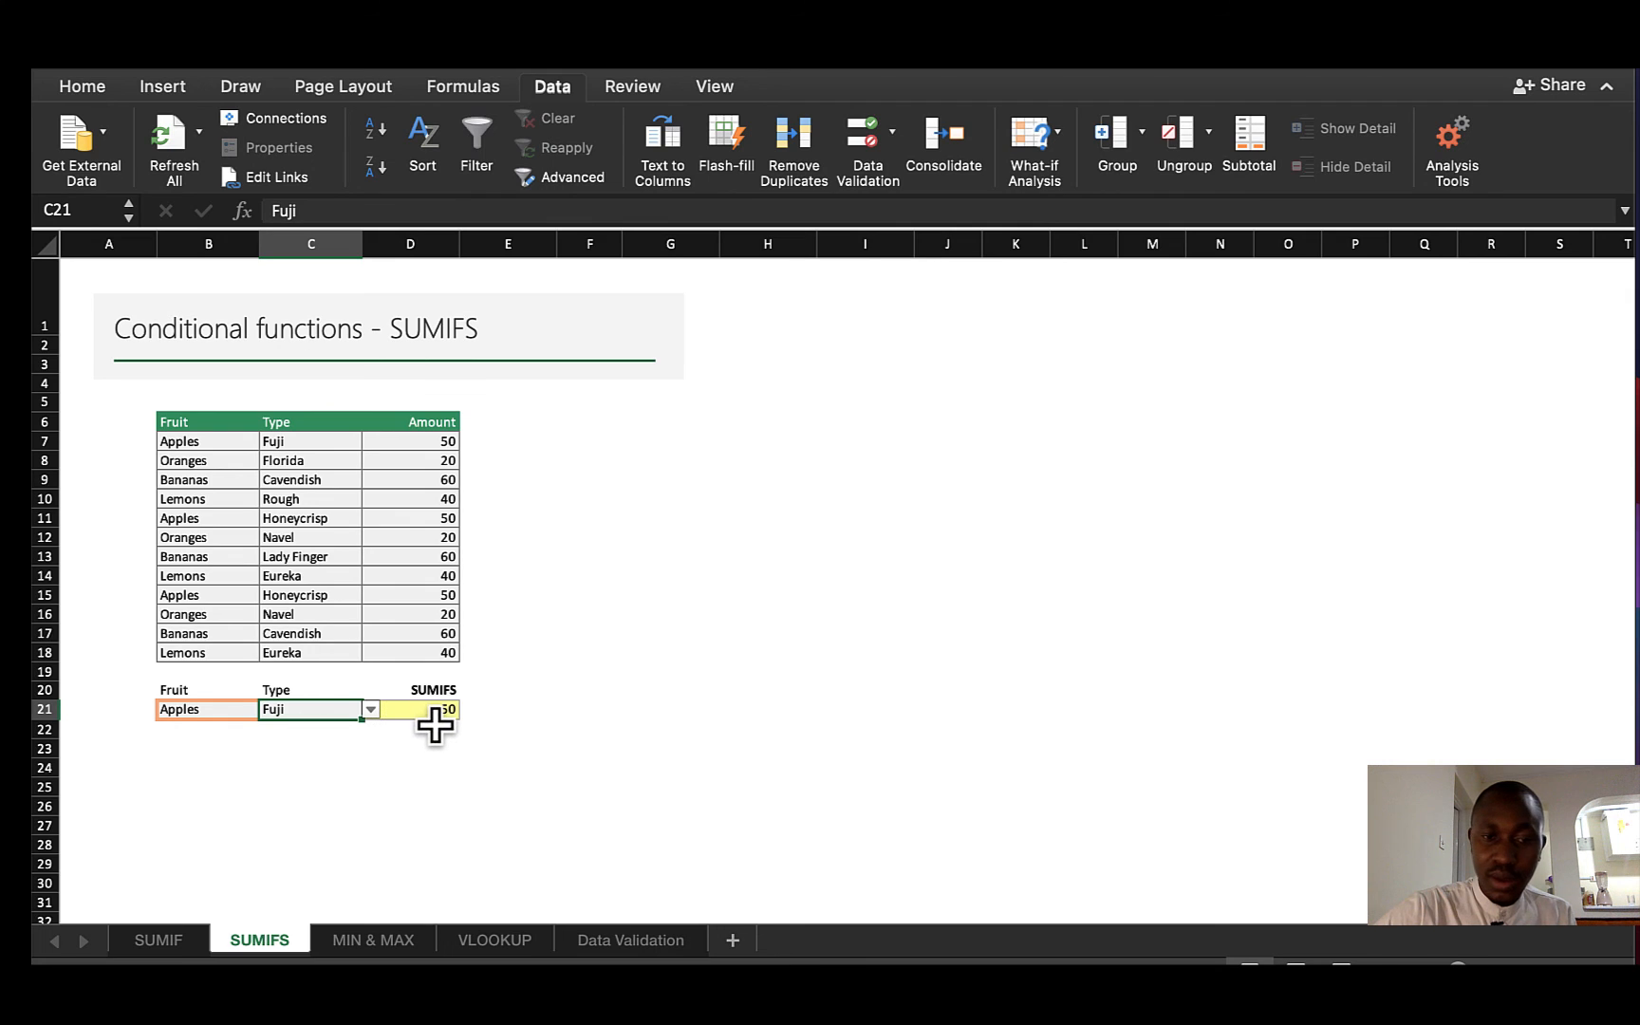